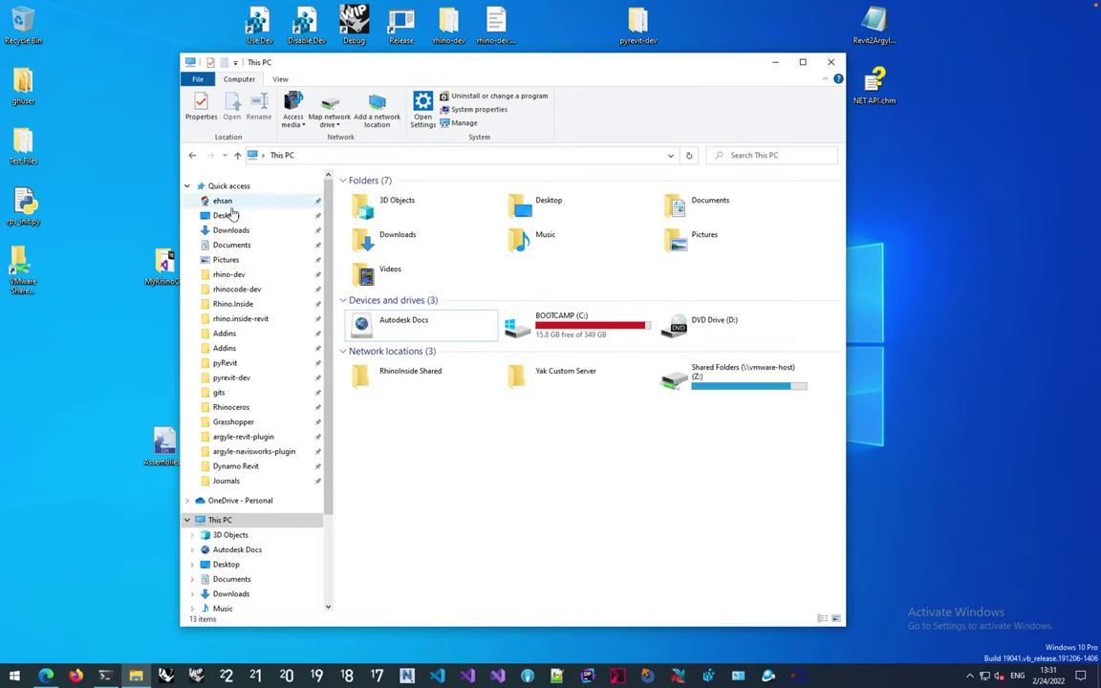
- Select the Autodesk Docs drive in This PC and show the hidden system-tray icons
click(436, 335)
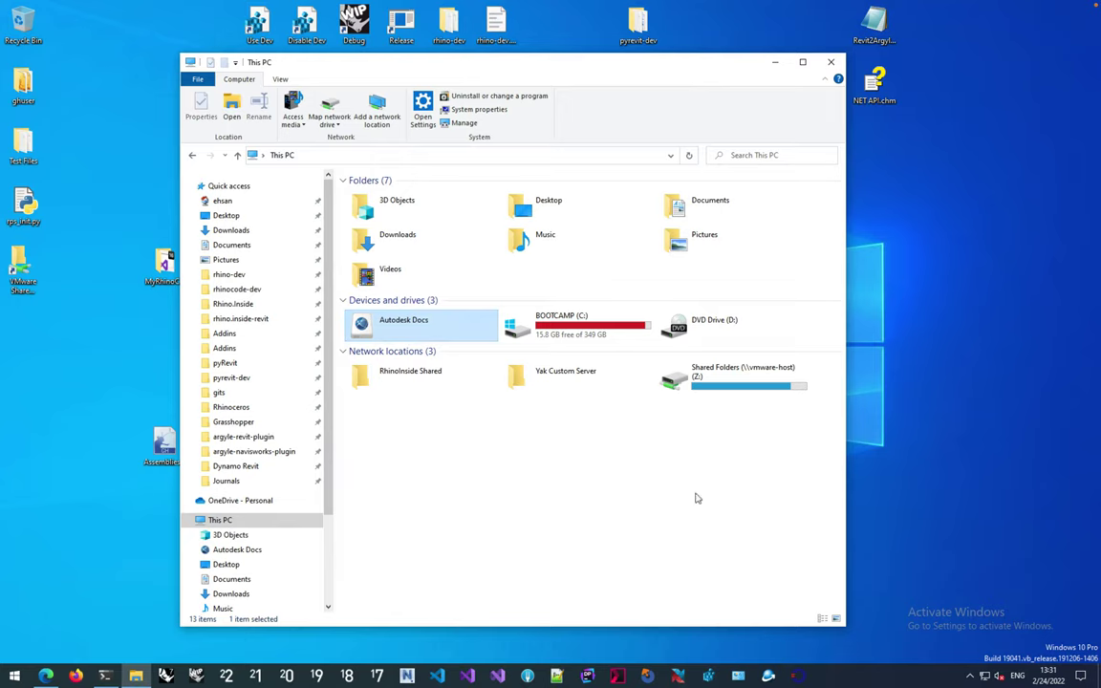
click(968, 675)
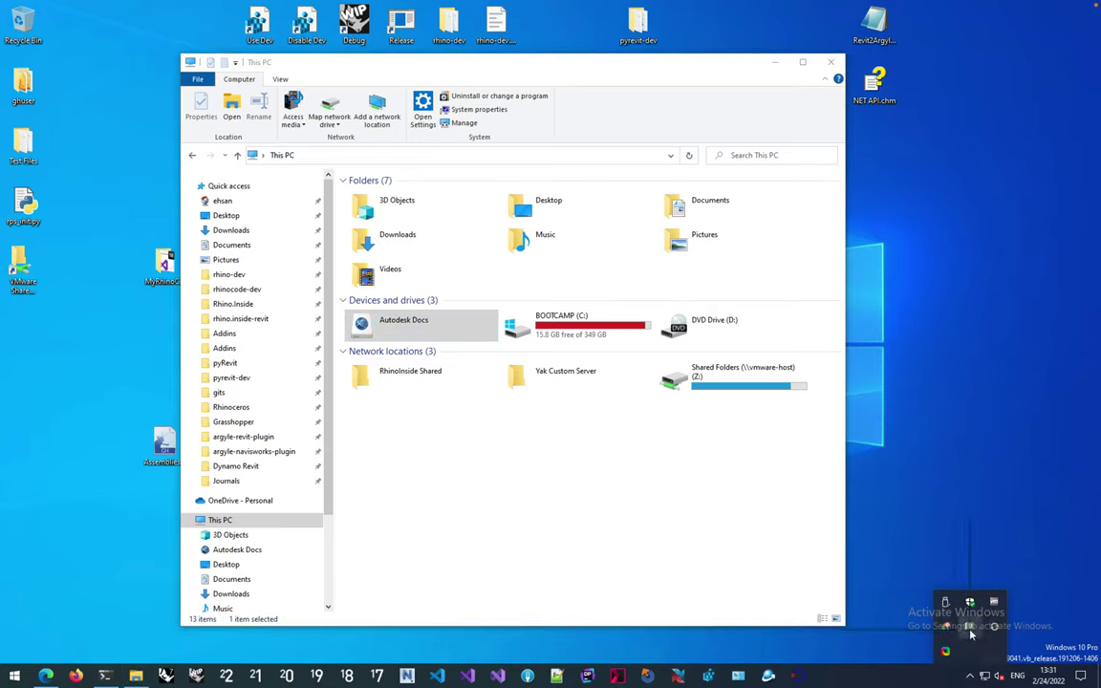
right_click(969, 628)
mouse_move(955, 604)
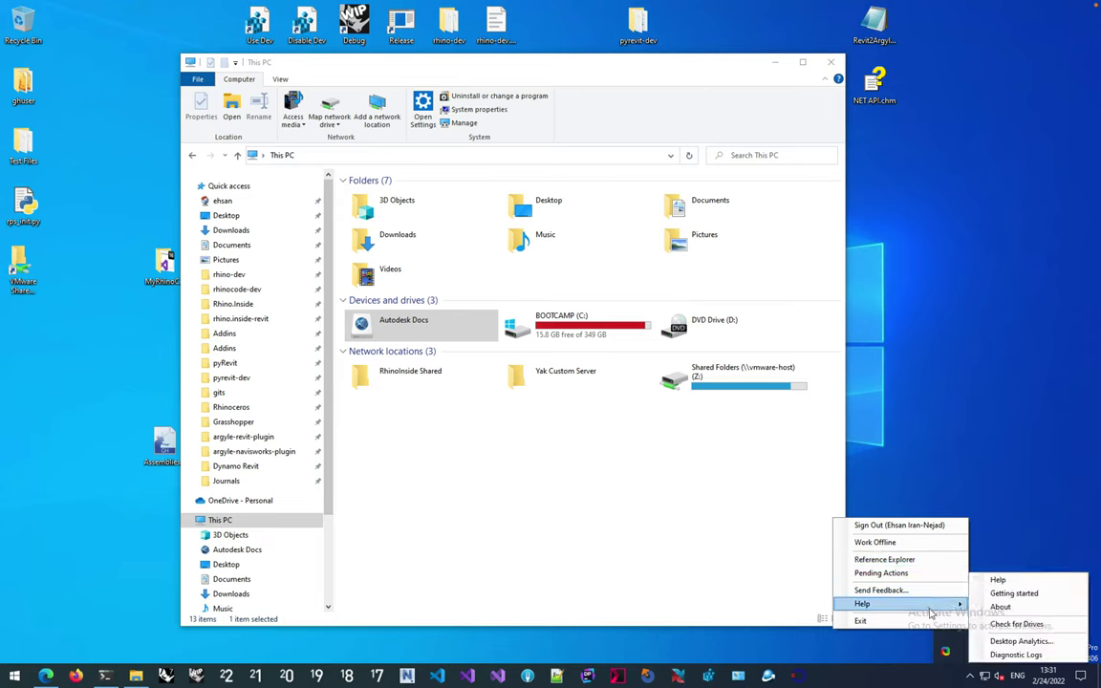
click(1000, 607)
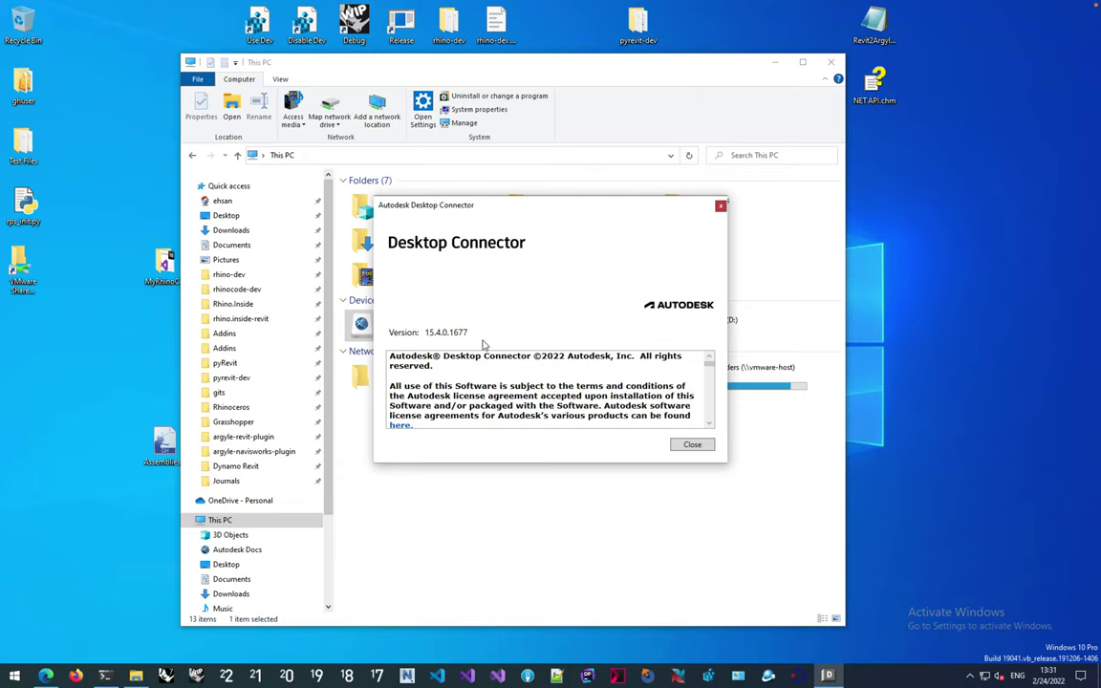
scroll(564, 391, down, 2)
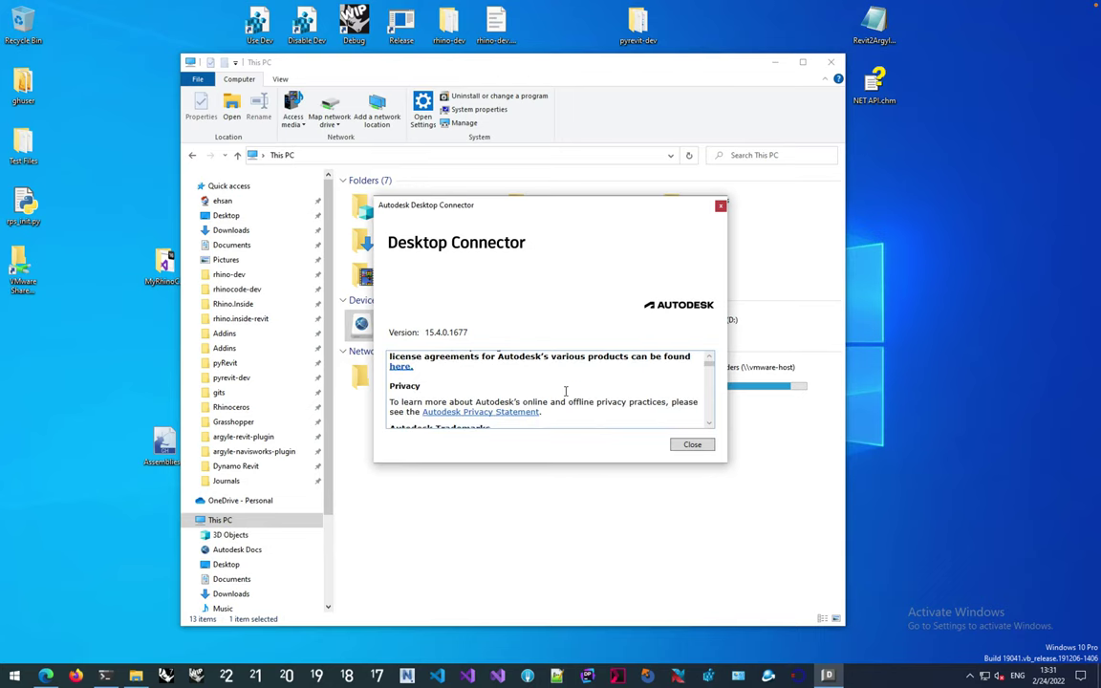
scroll(565, 392, up, 3)
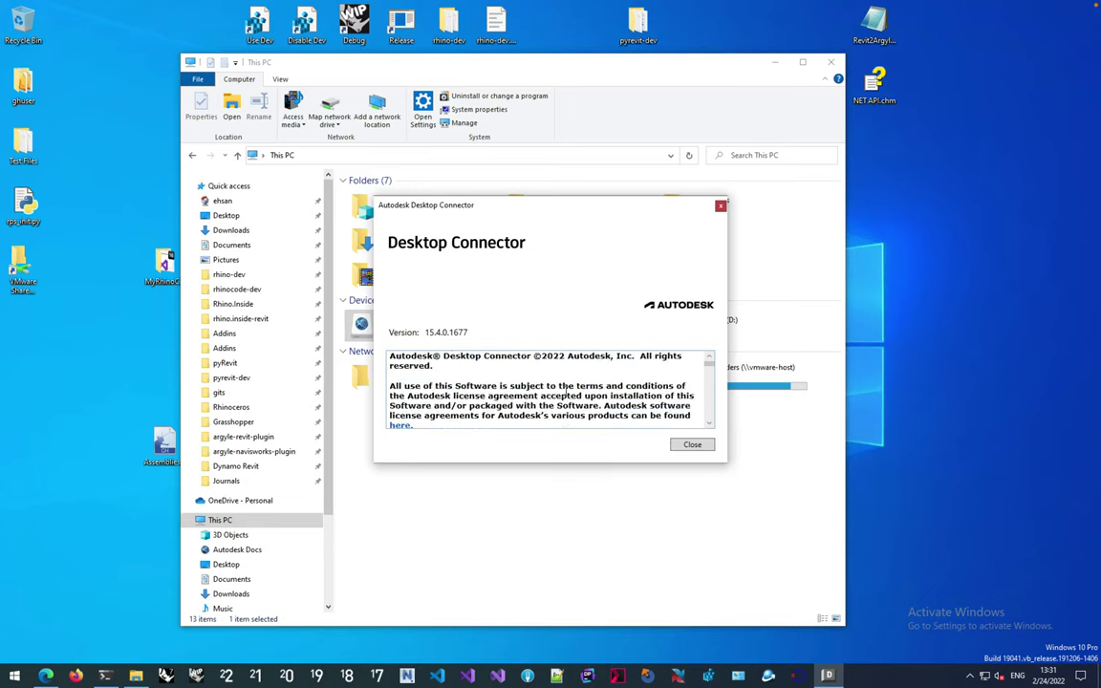
click(690, 444)
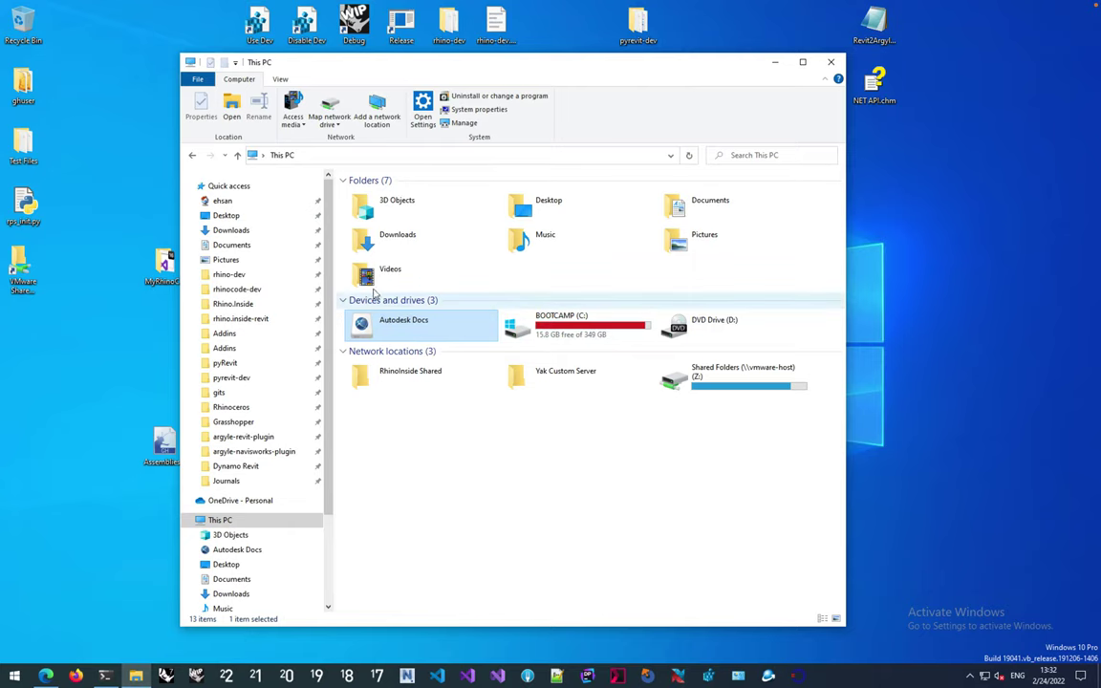
- Go to Autodesk Docs > ADN > Default Test 2022 > Project Files and widen the Name column
double_click(405, 329)
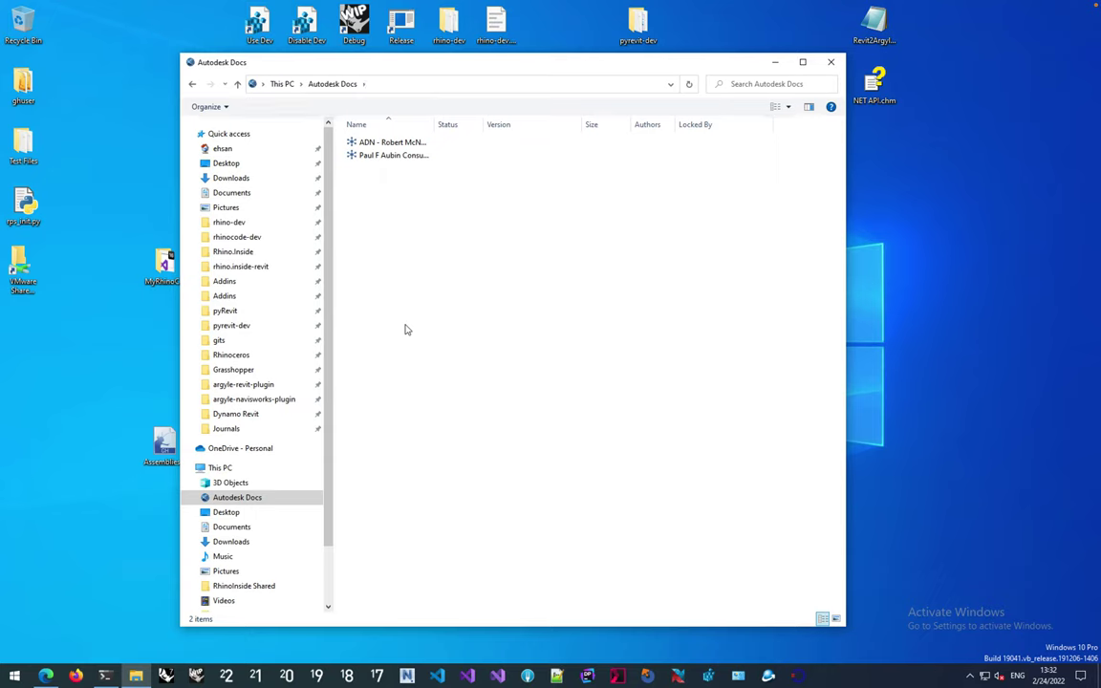
double_click(413, 142)
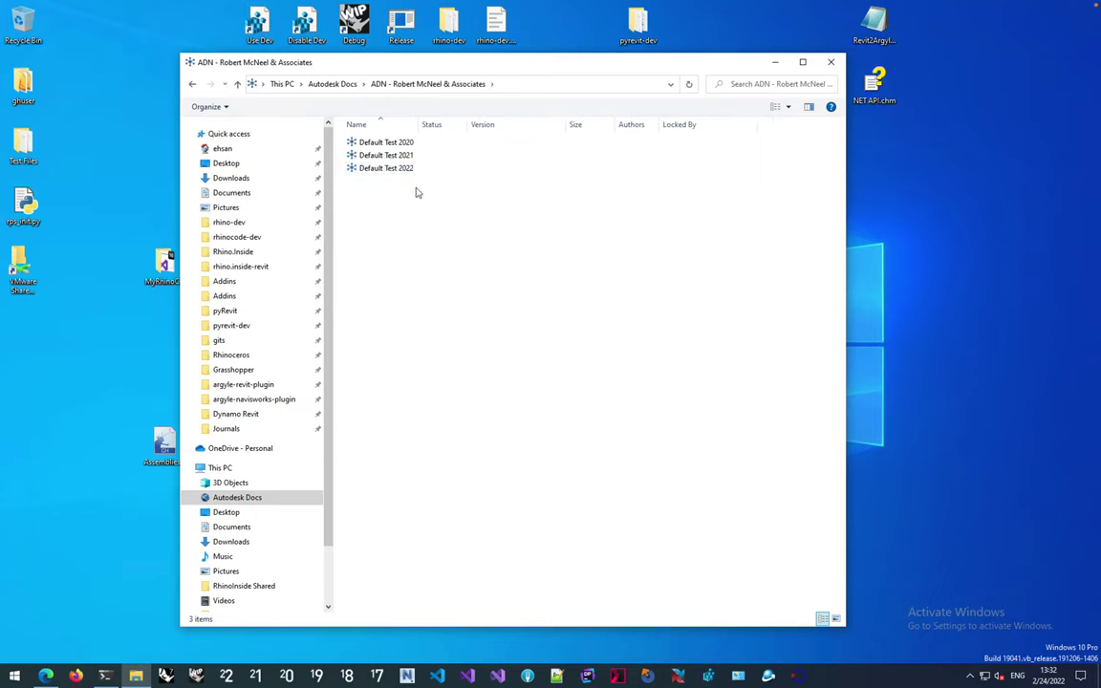
double_click(401, 170)
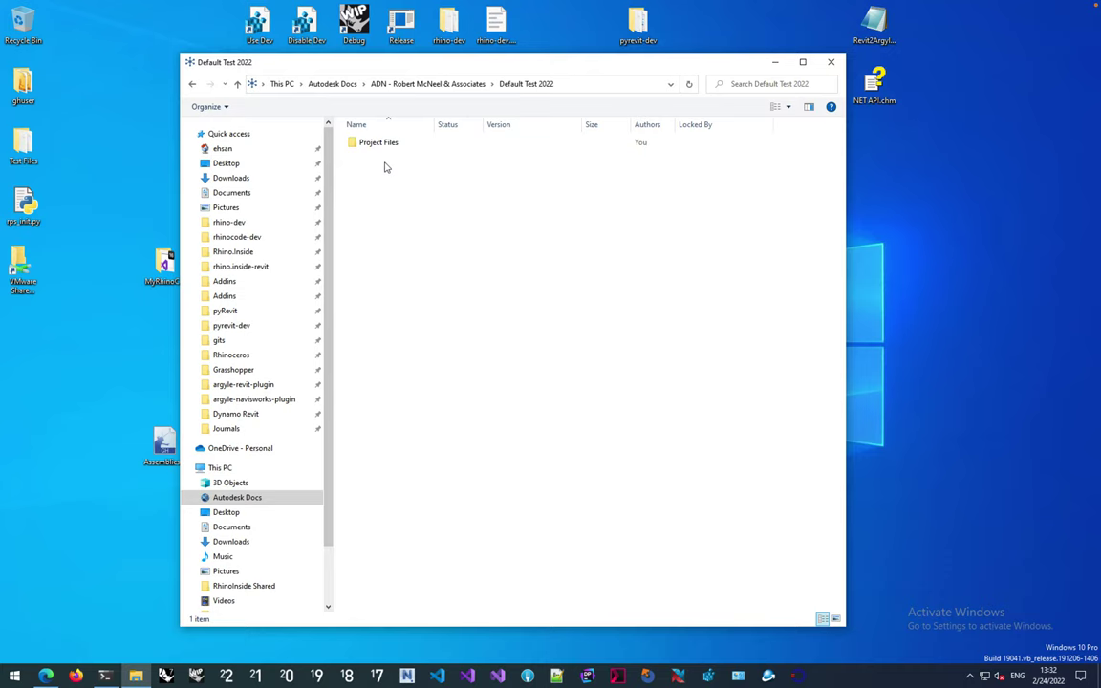
double_click(401, 142)
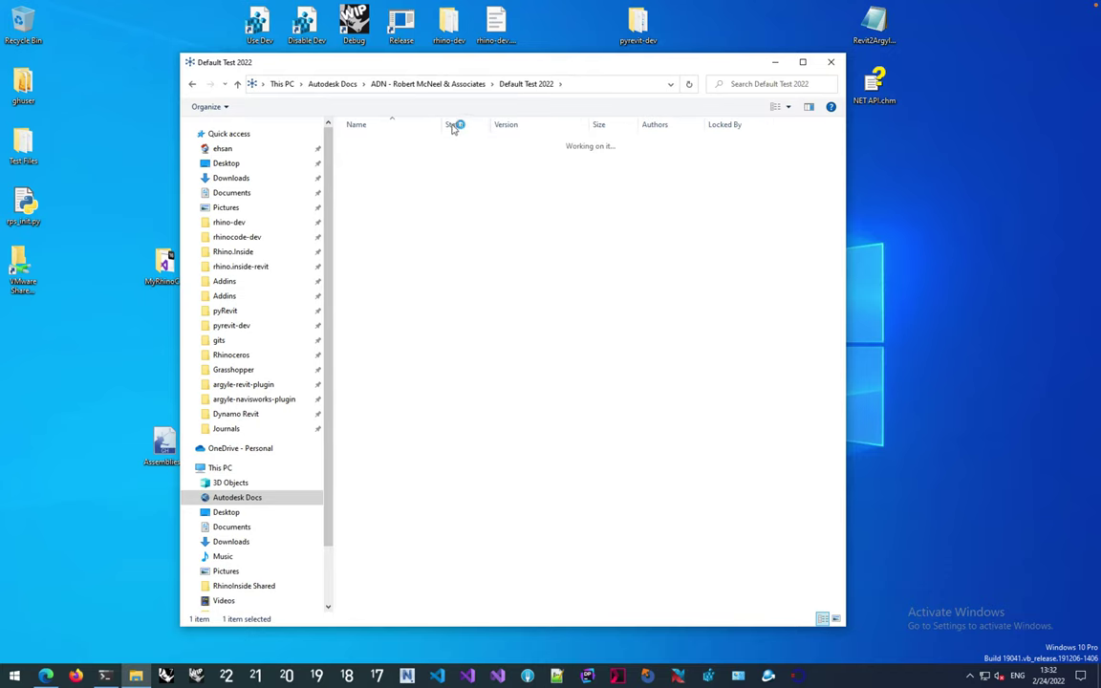
drag(440, 125, 497, 126)
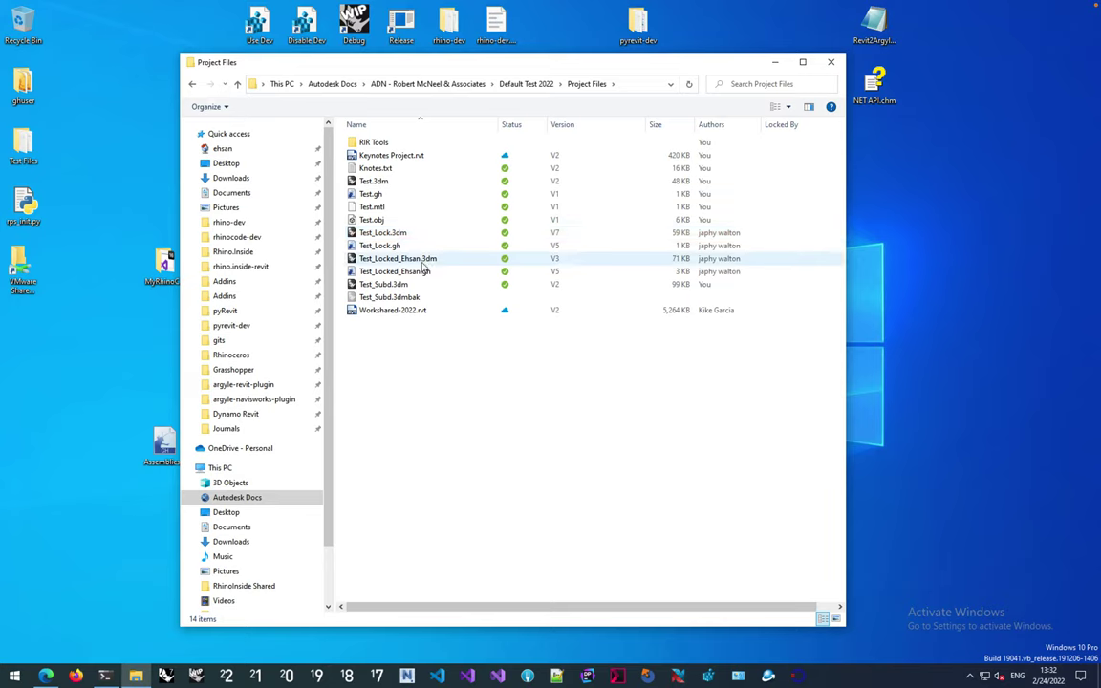
- Inspect Test_Subd.3dm, Test.mtl with Test.obj, and Keynotes Project.rvt by selecting them in turn
click(401, 284)
shift+click(416, 296)
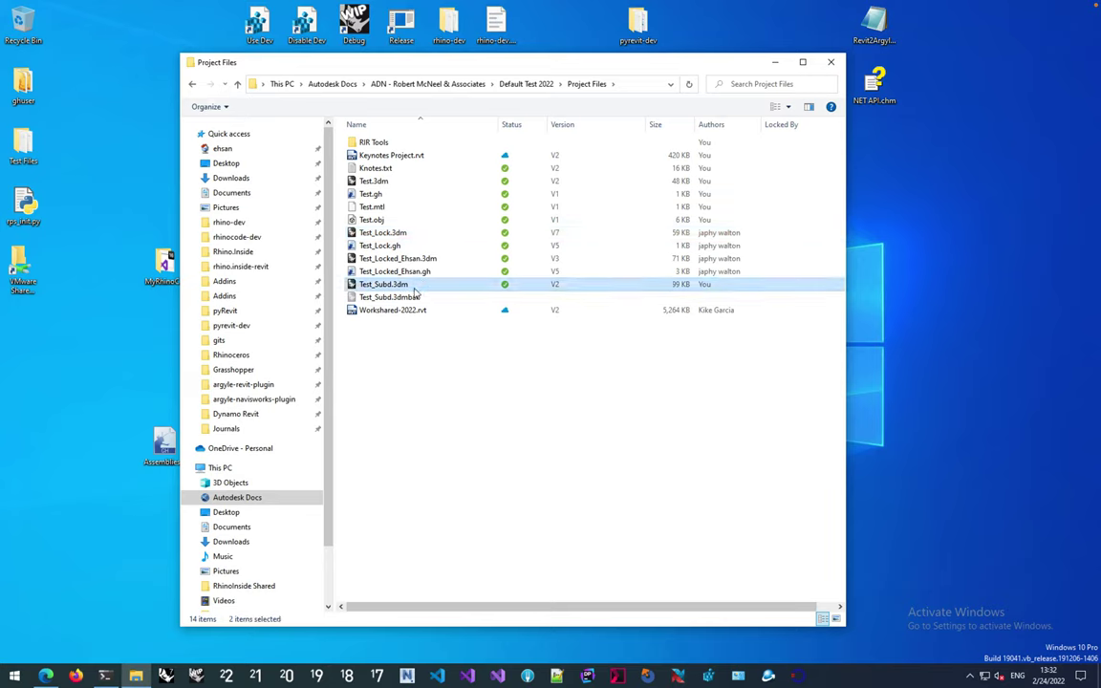
ctrl+click(416, 296)
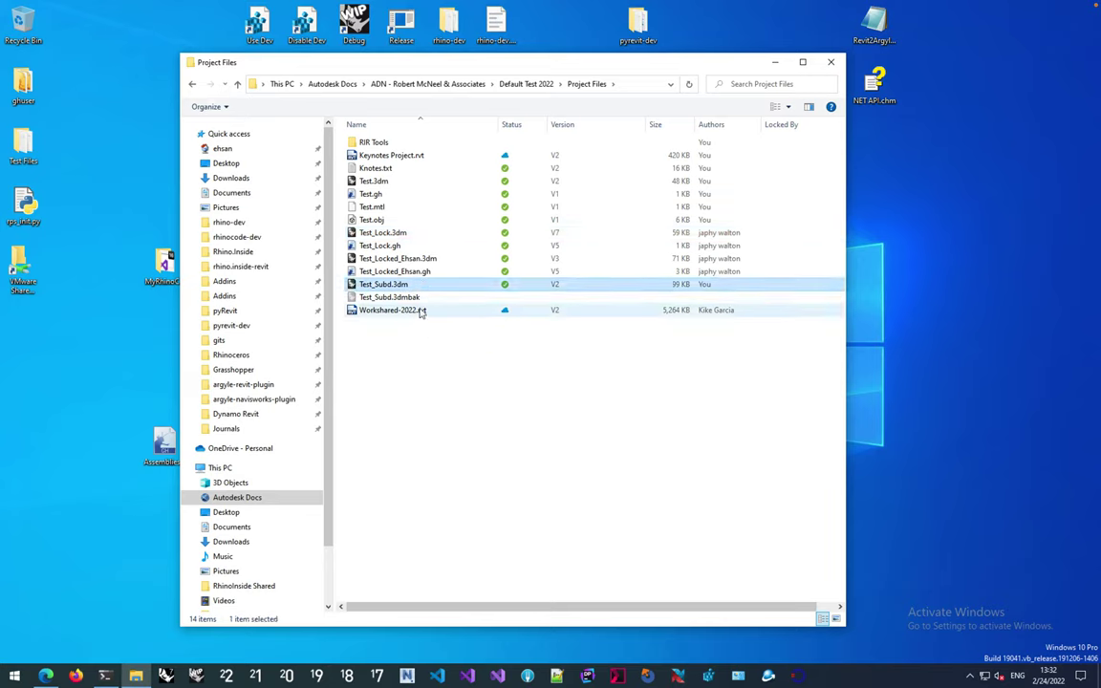
click(399, 207)
shift+click(401, 219)
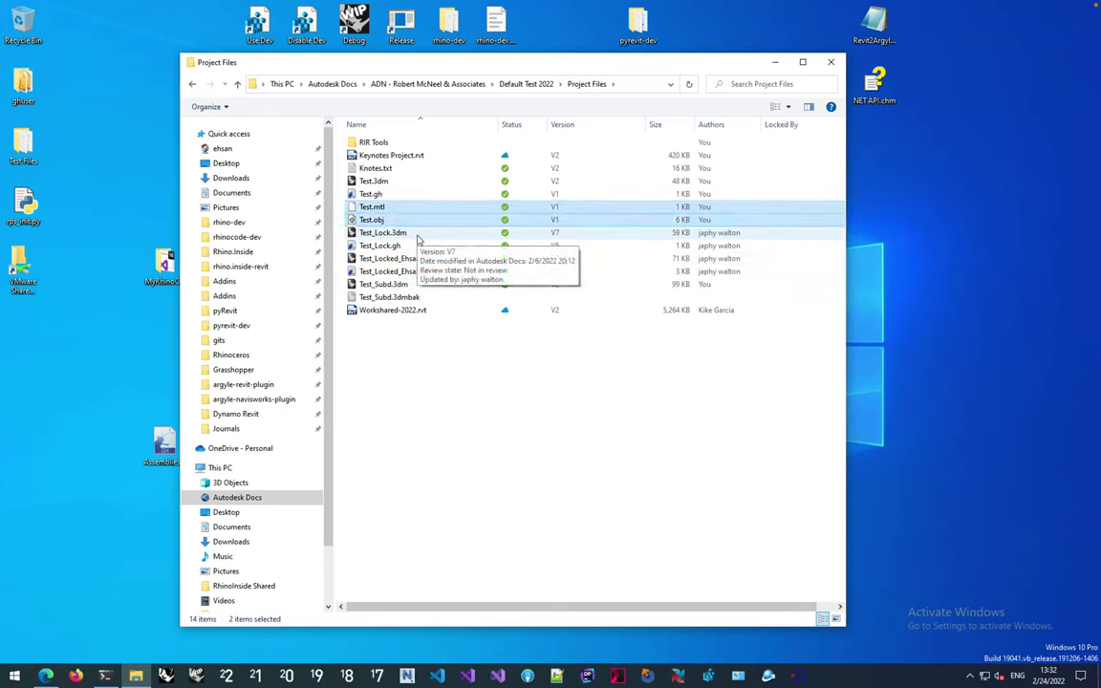
click(417, 155)
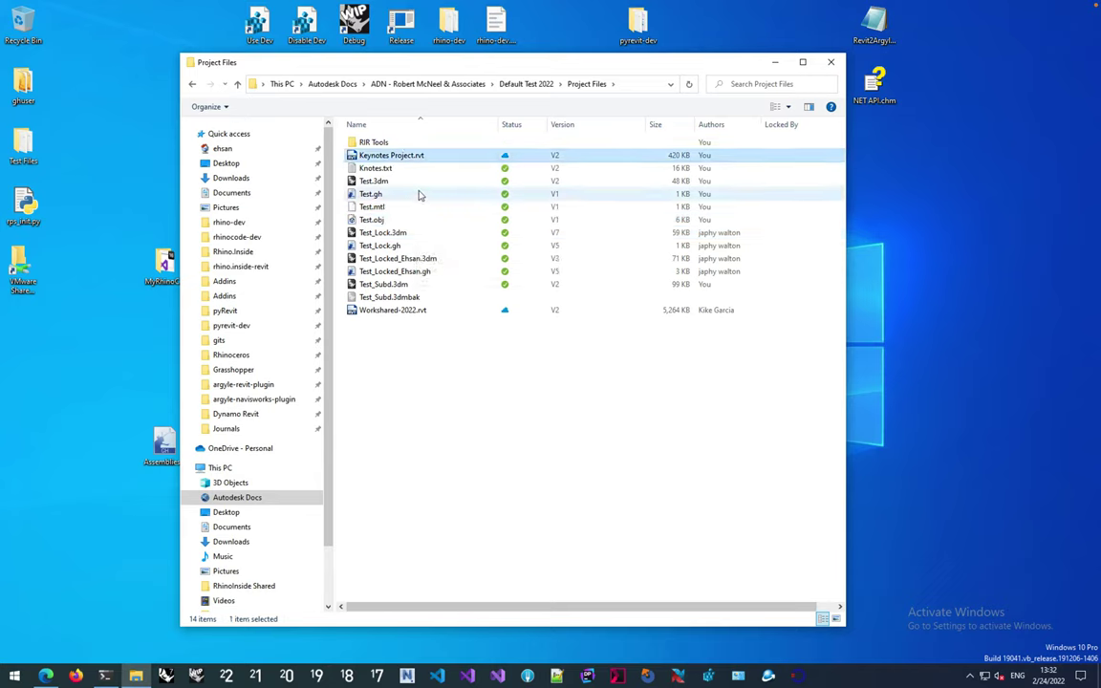
click(430, 356)
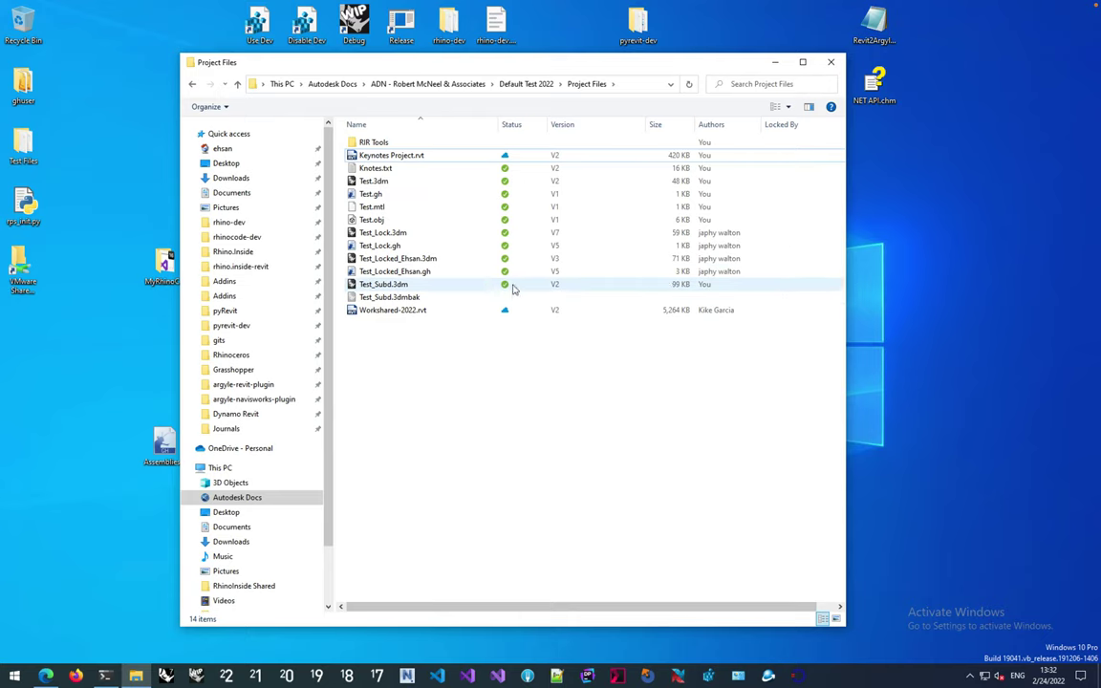
- Sort the Project Files list by sync status and check Keynotes Project.rvt
click(513, 126)
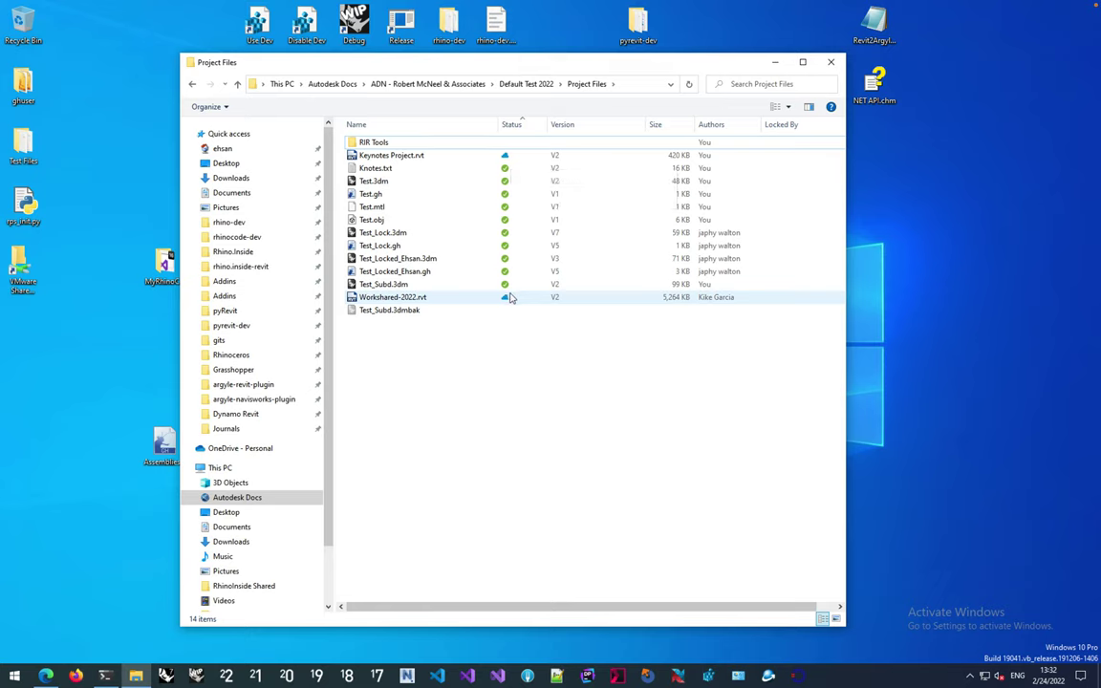
click(444, 156)
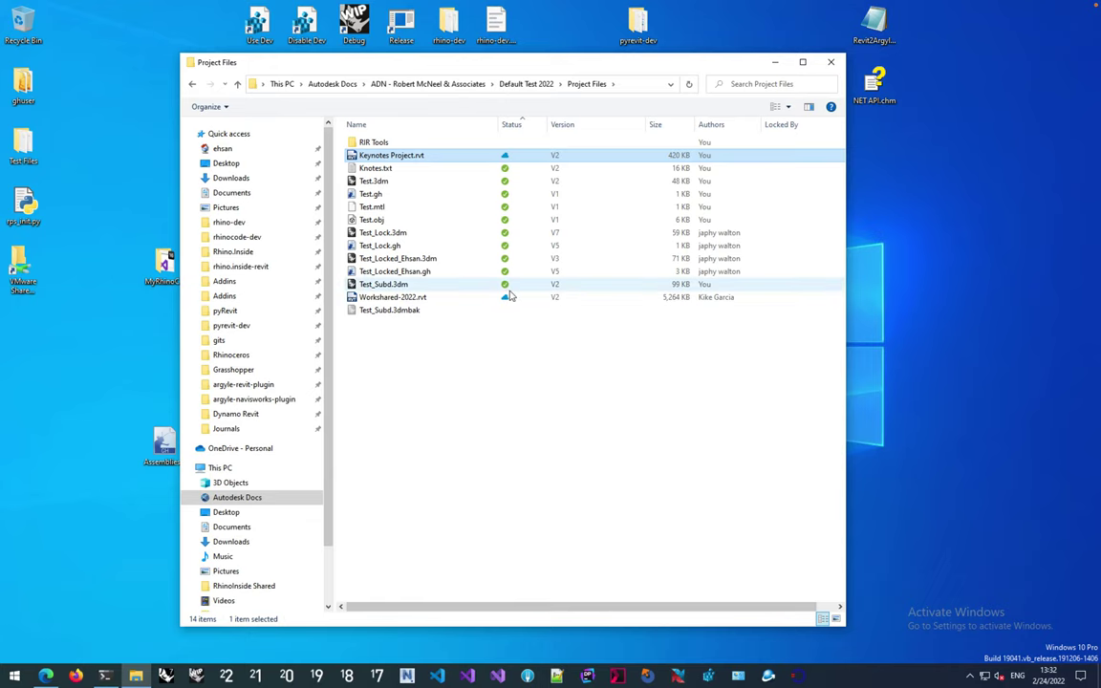
click(341, 519)
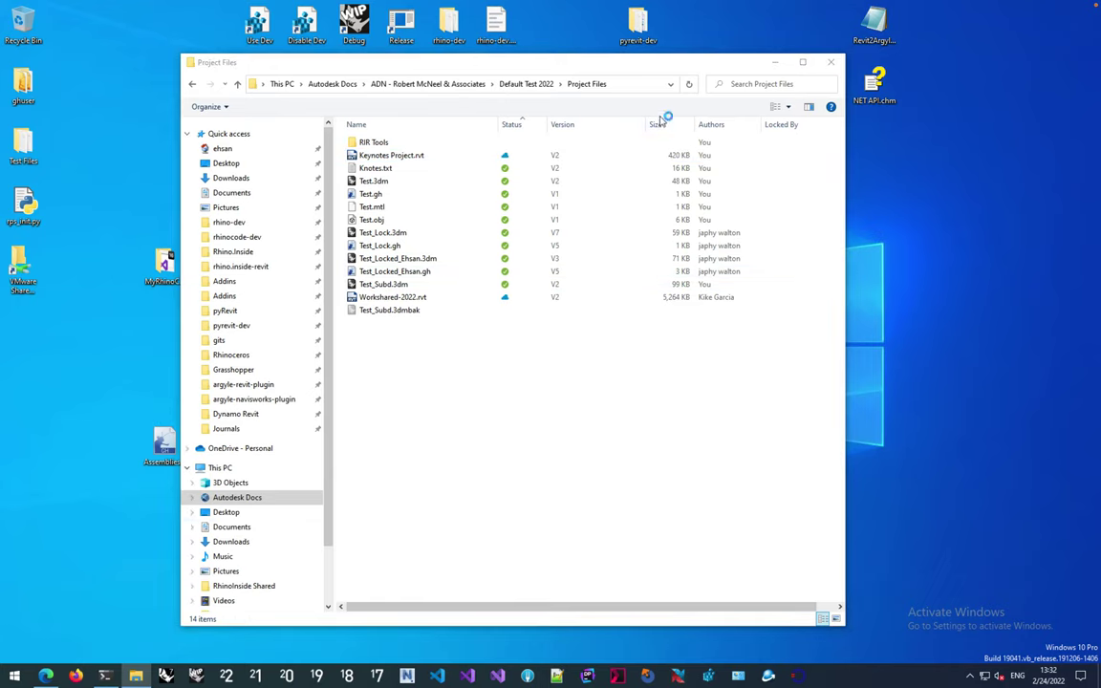
- Minimize Project Files, dismiss Rhino's start screen, and show the New in V7 tools
click(774, 62)
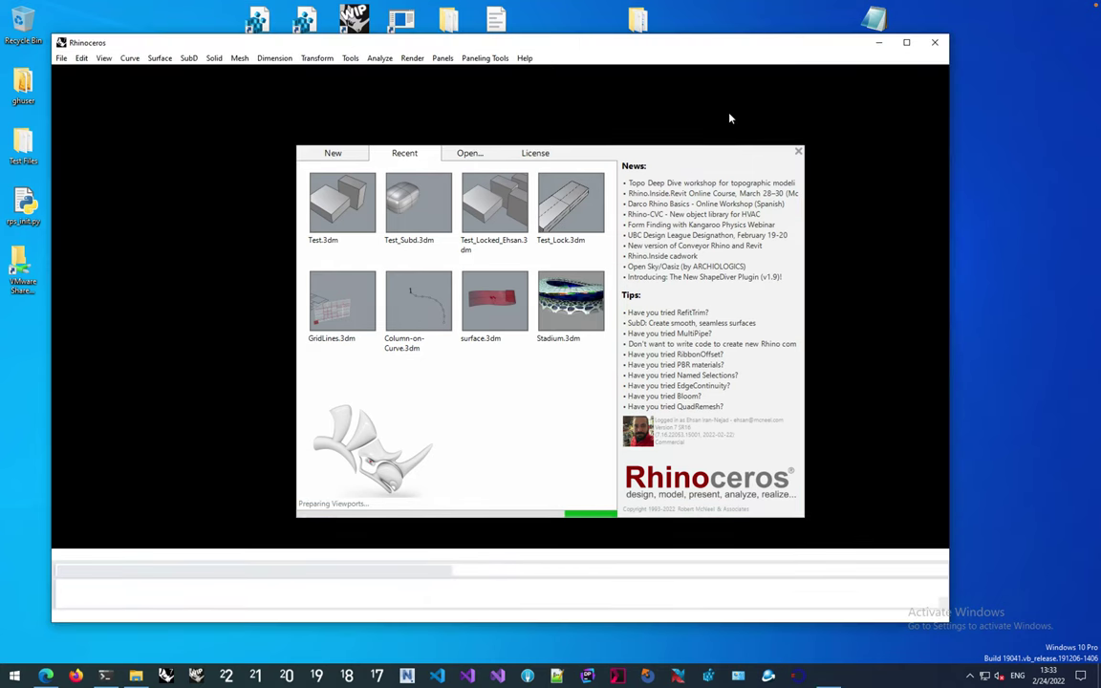
click(797, 152)
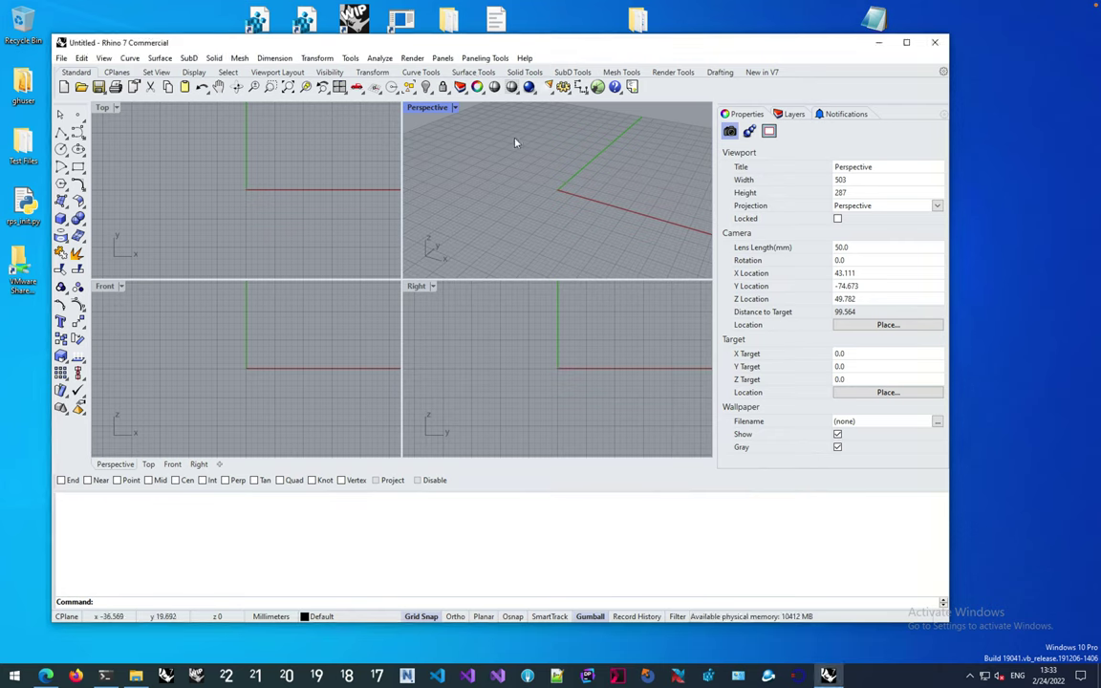
click(762, 72)
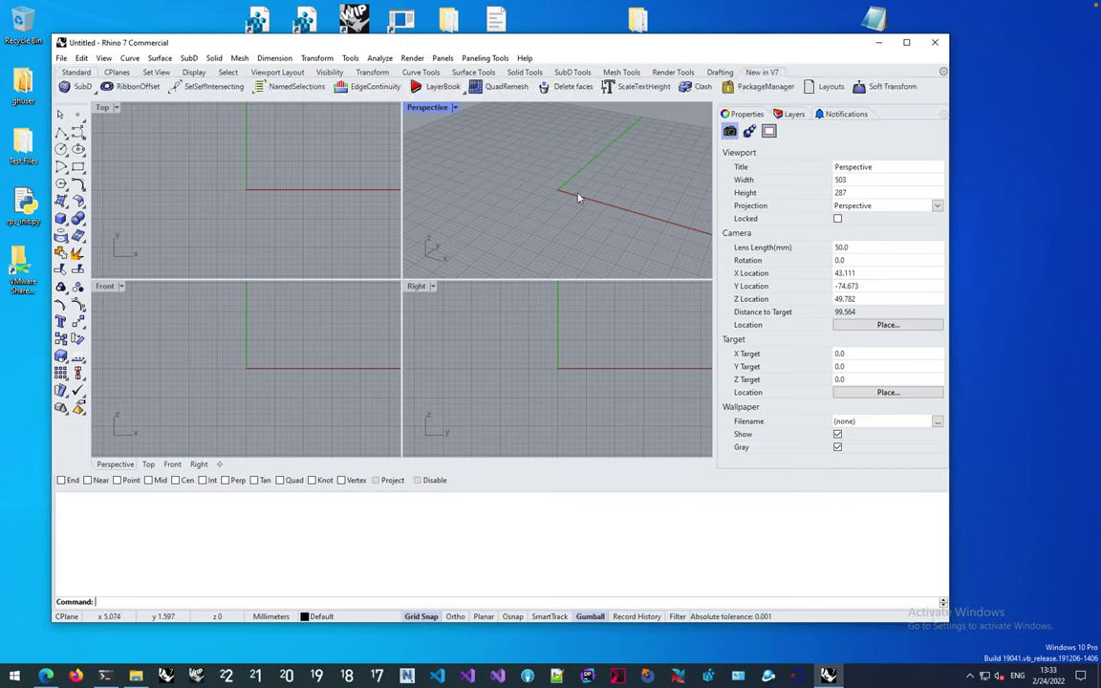
- Run PackageManager, search for 'bim360', and select BIM360FileLockerForRhino
text(PackageManager)
key(Return)
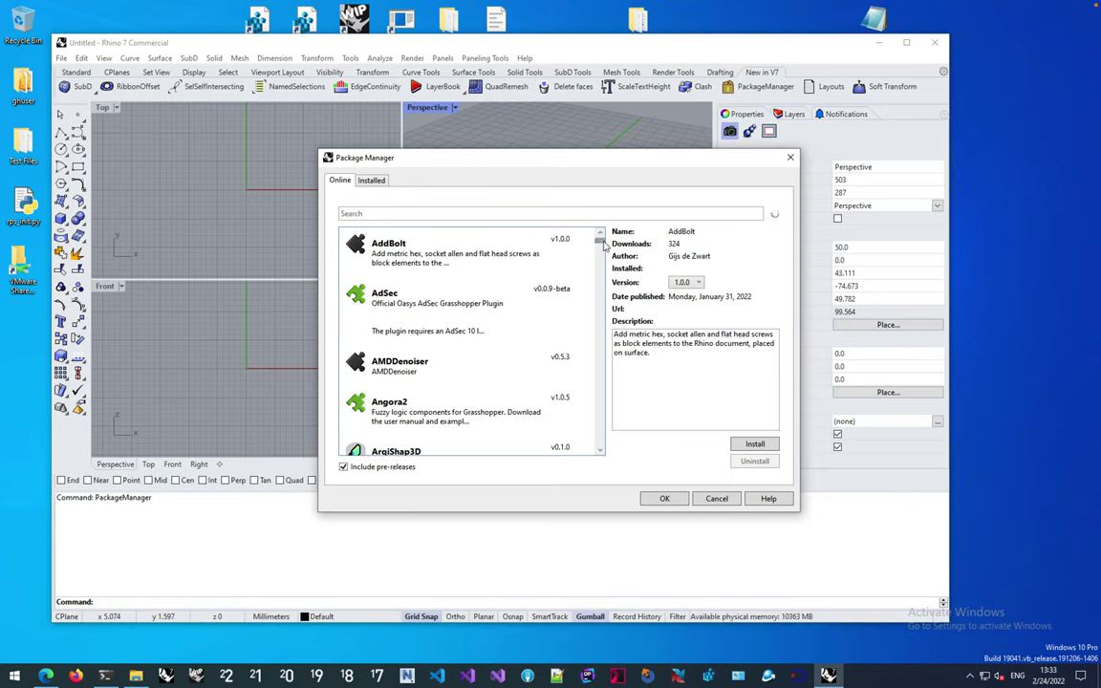
drag(600, 242, 577, 224)
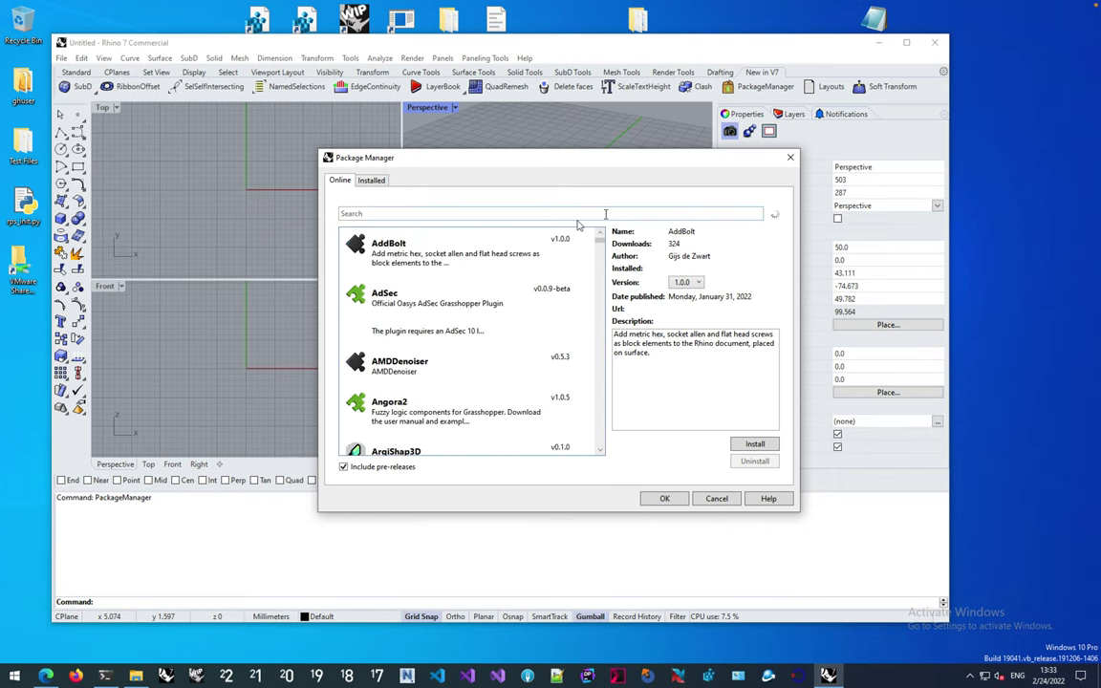
click(491, 214)
text(bim360)
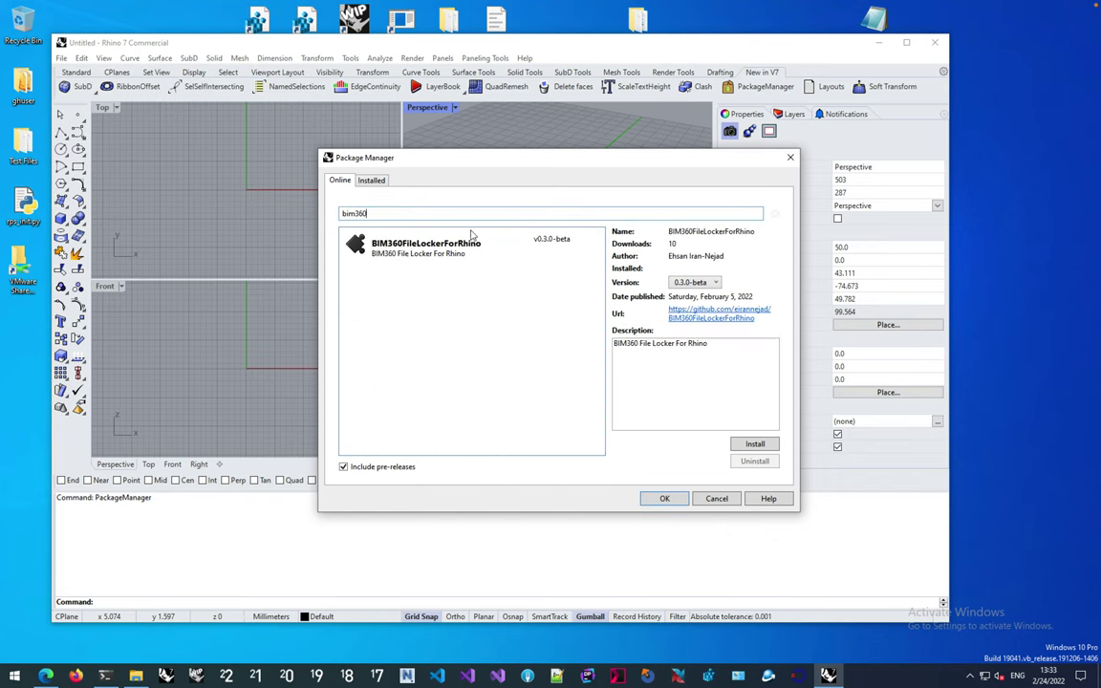
click(467, 237)
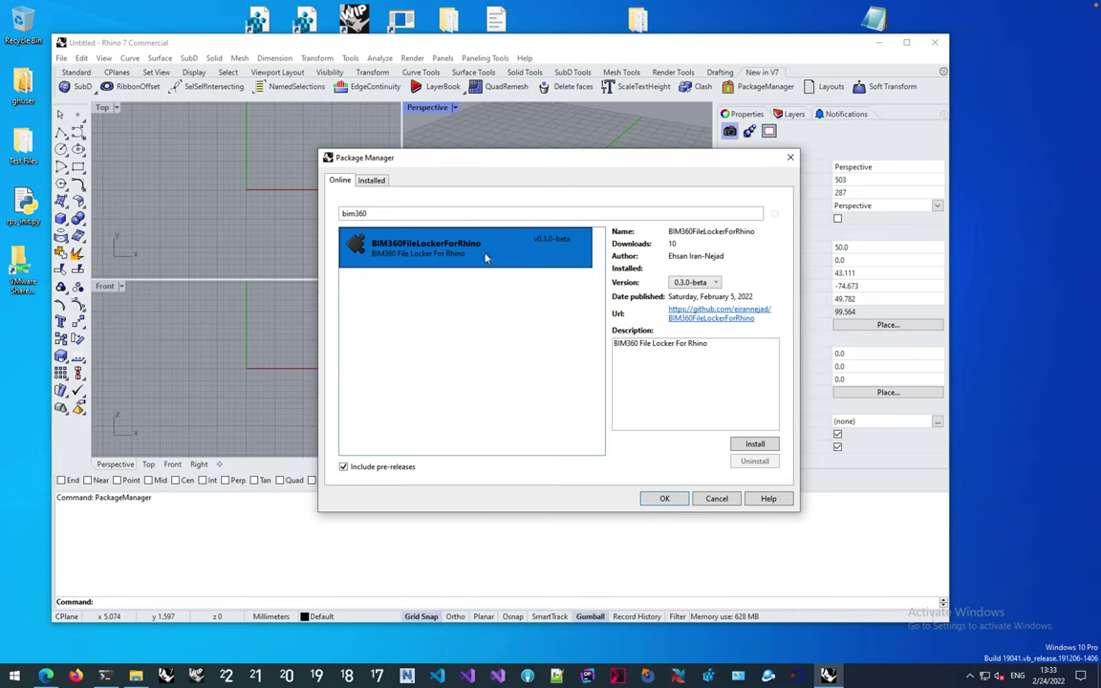
- Install the BIM360FileLockerForRhino package, confirm it, and close Package Manager
click(748, 442)
click(642, 360)
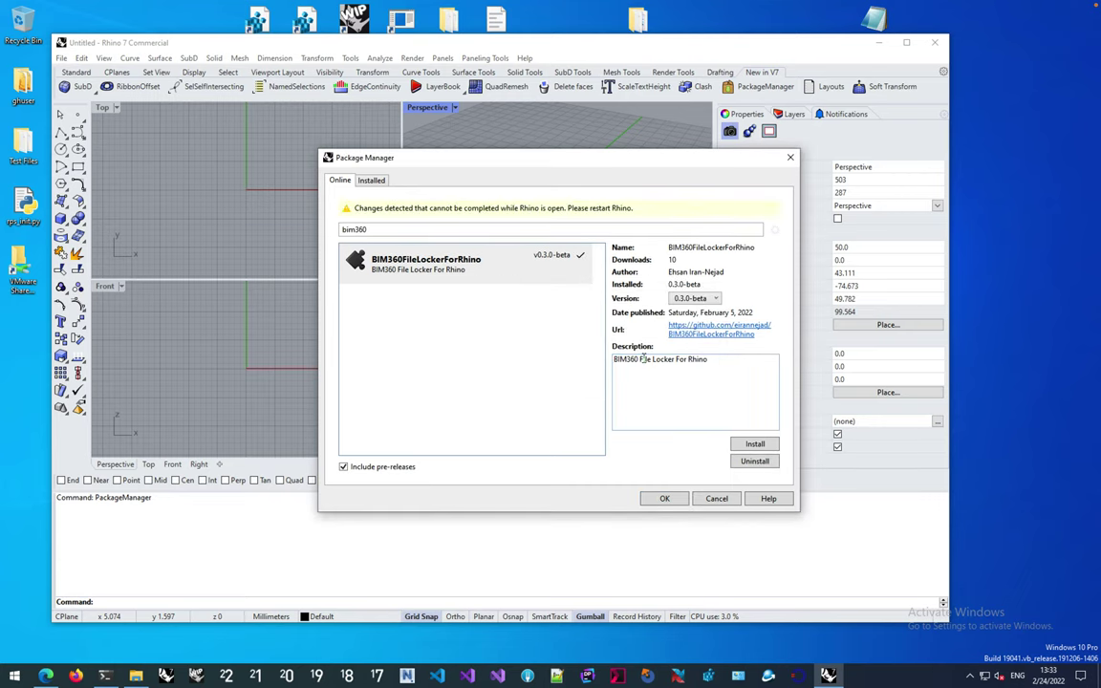
click(664, 498)
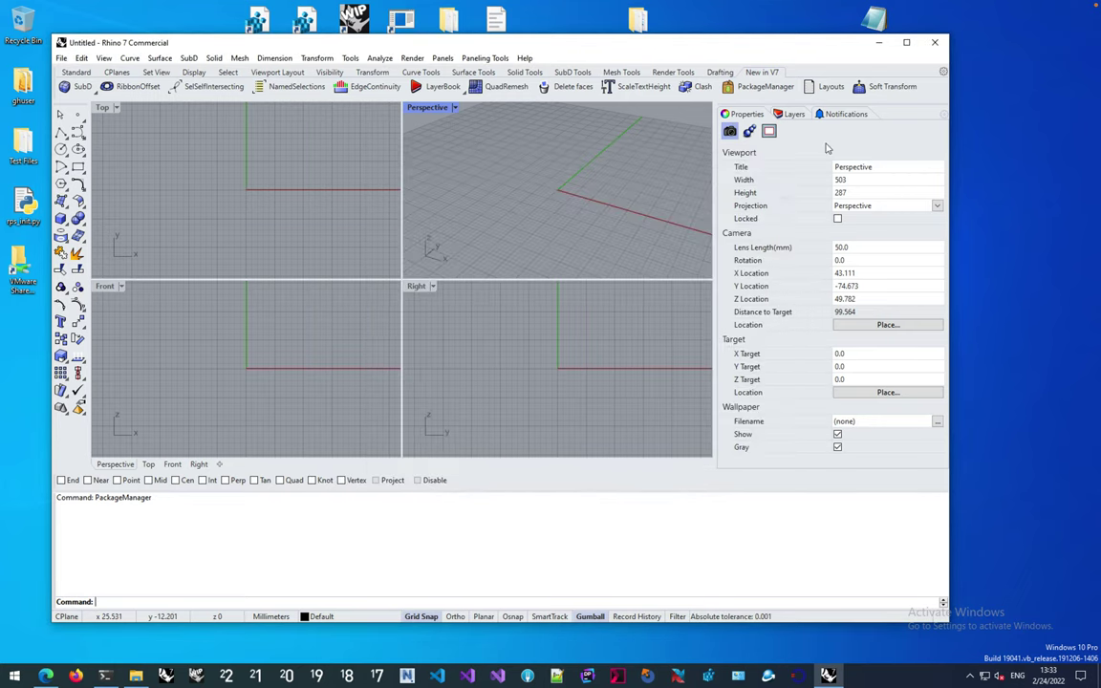
- Restart Rhino so the File Locker plugin loads, dismissing the start window
click(940, 41)
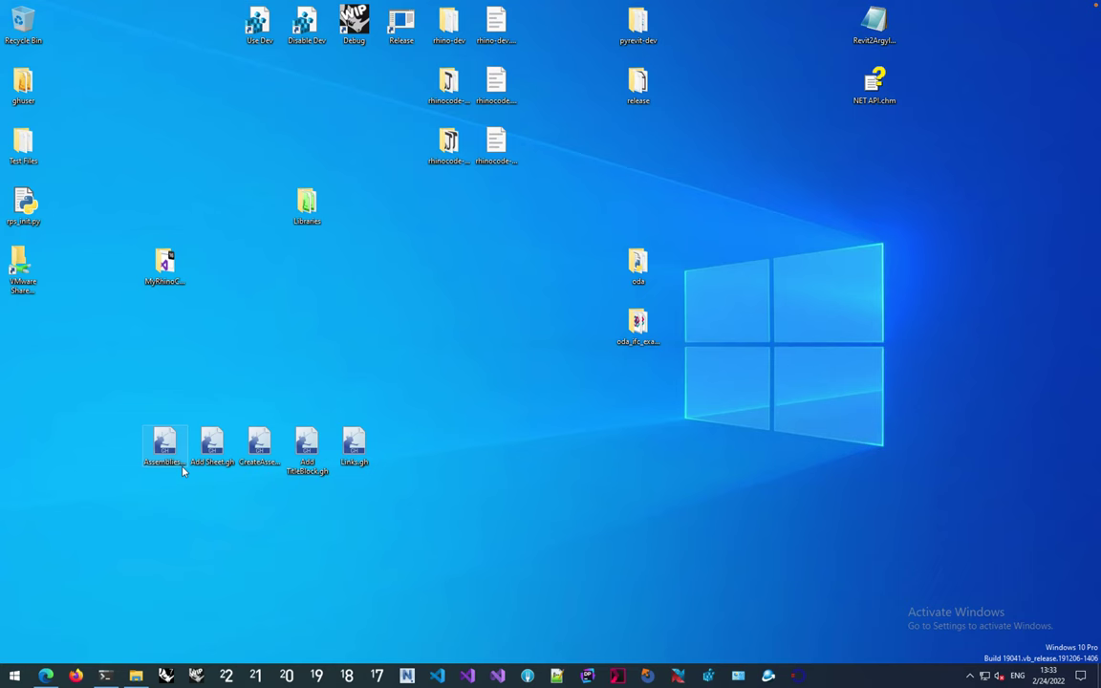
double_click(164, 444)
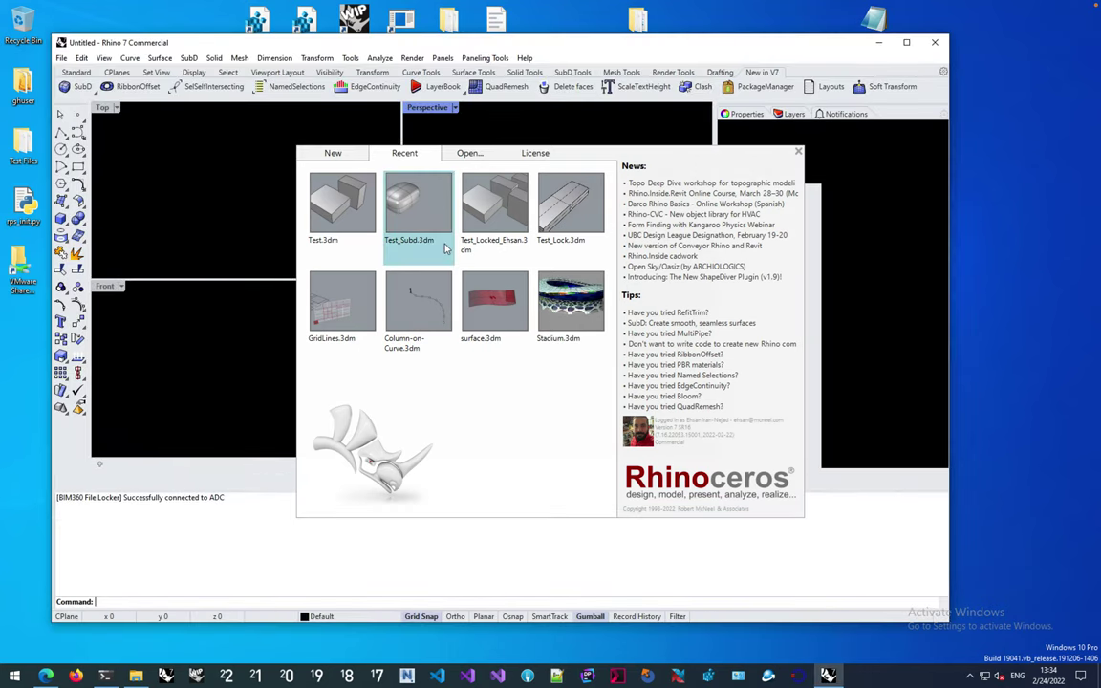
click(796, 154)
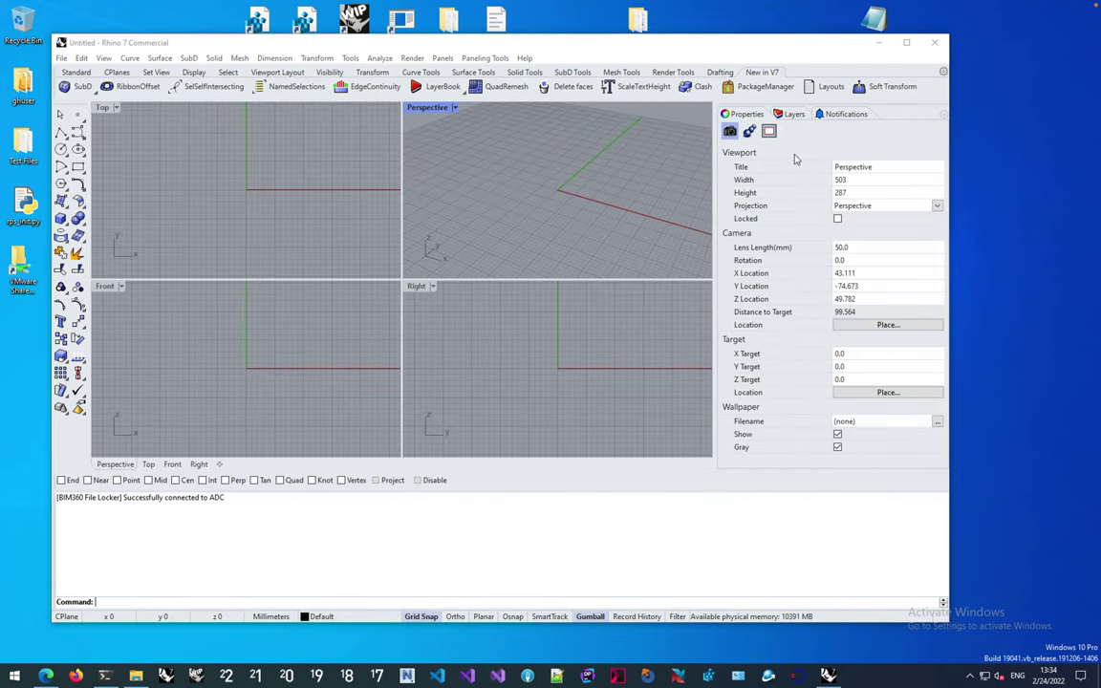
- Highlight the 'Successfully connected to ADC' message and maximize the Perspective viewport
double_click(216, 498)
drag(118, 499, 64, 498)
click(571, 306)
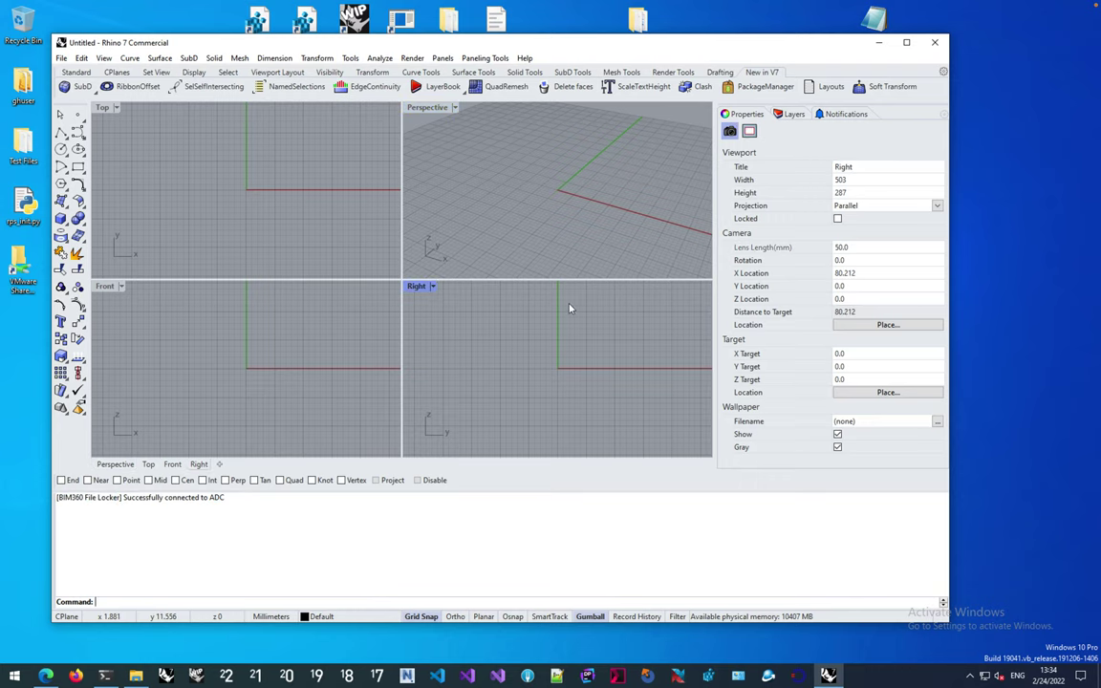
click(534, 180)
double_click(430, 108)
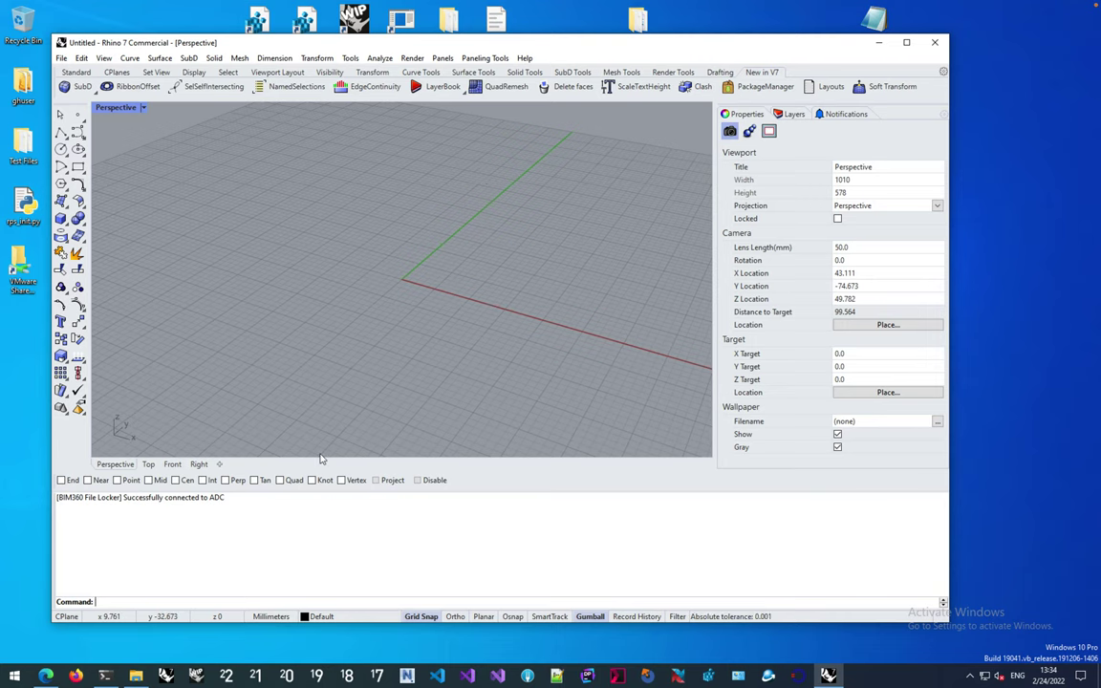
- Close the Project Files window and open Test.3dm from Project Files in Rhino
click(137, 675)
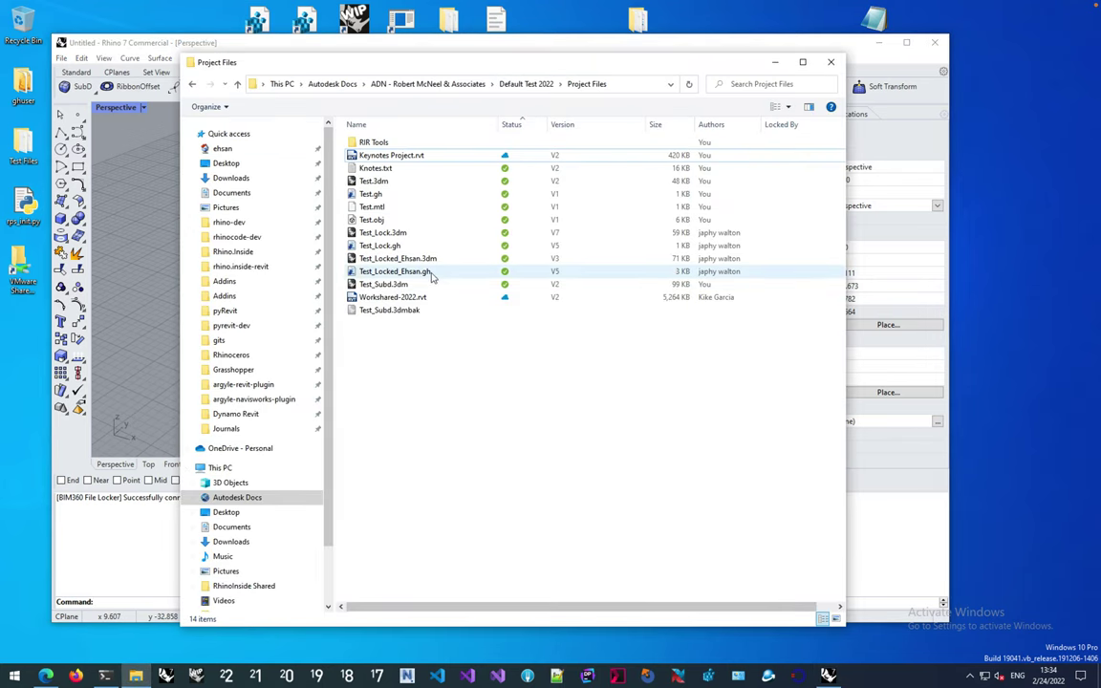
key(alt+F4)
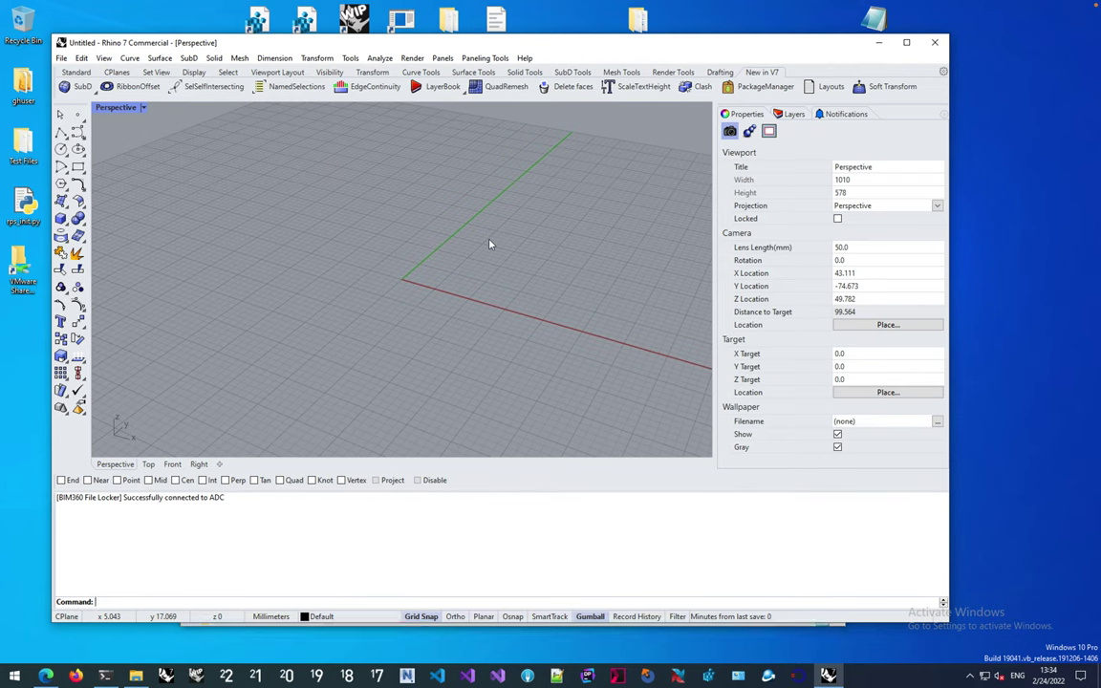
key(ctrl+o)
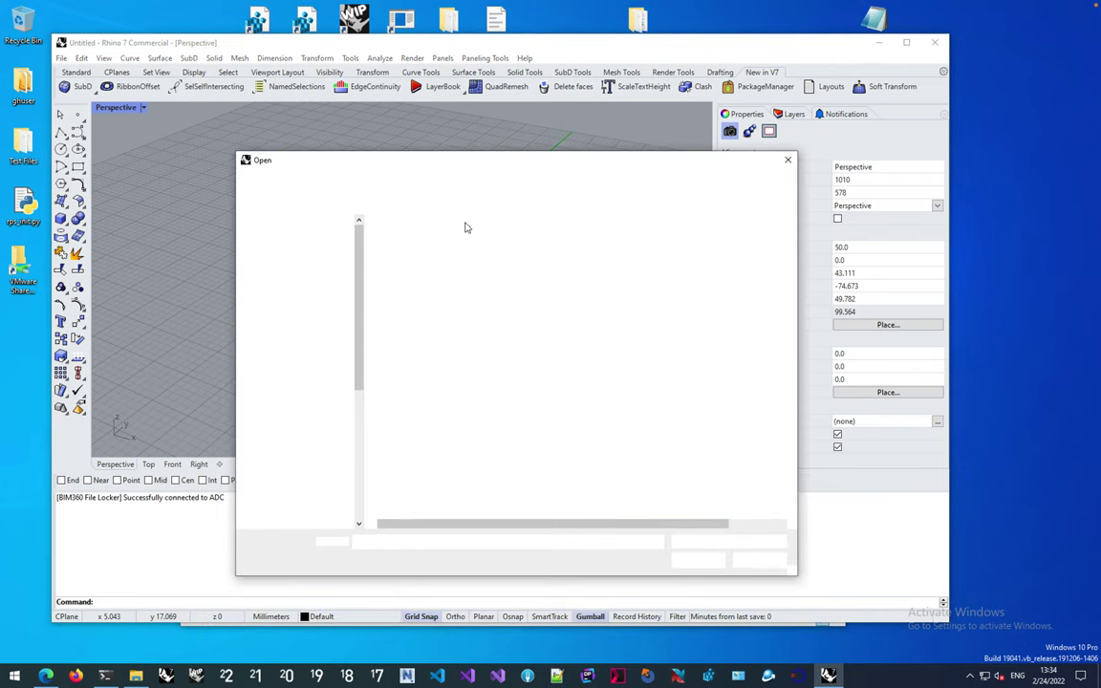
click(427, 267)
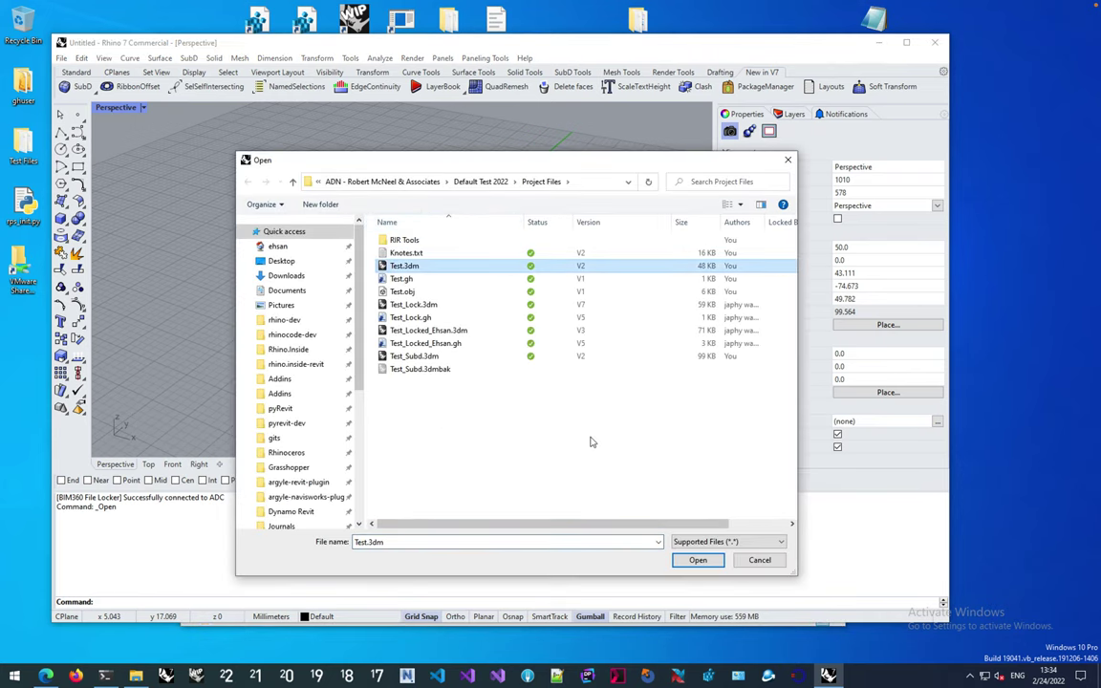
click(697, 560)
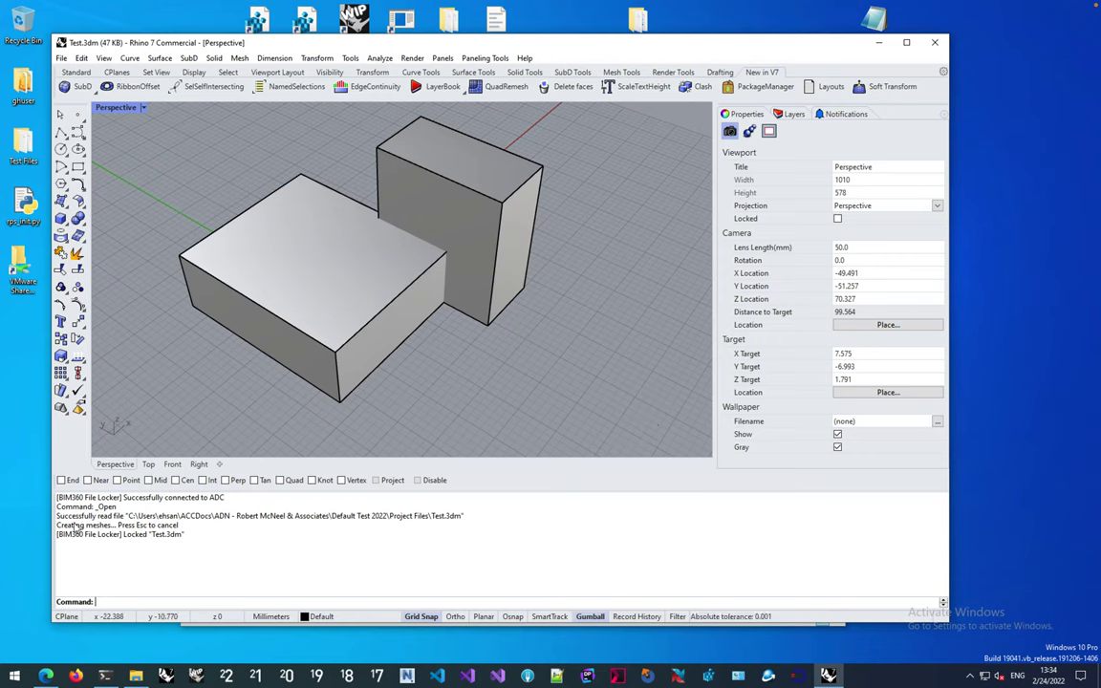
- Highlight the command history messages confirming Test.3dm was read and locked
drag(57, 517, 458, 522)
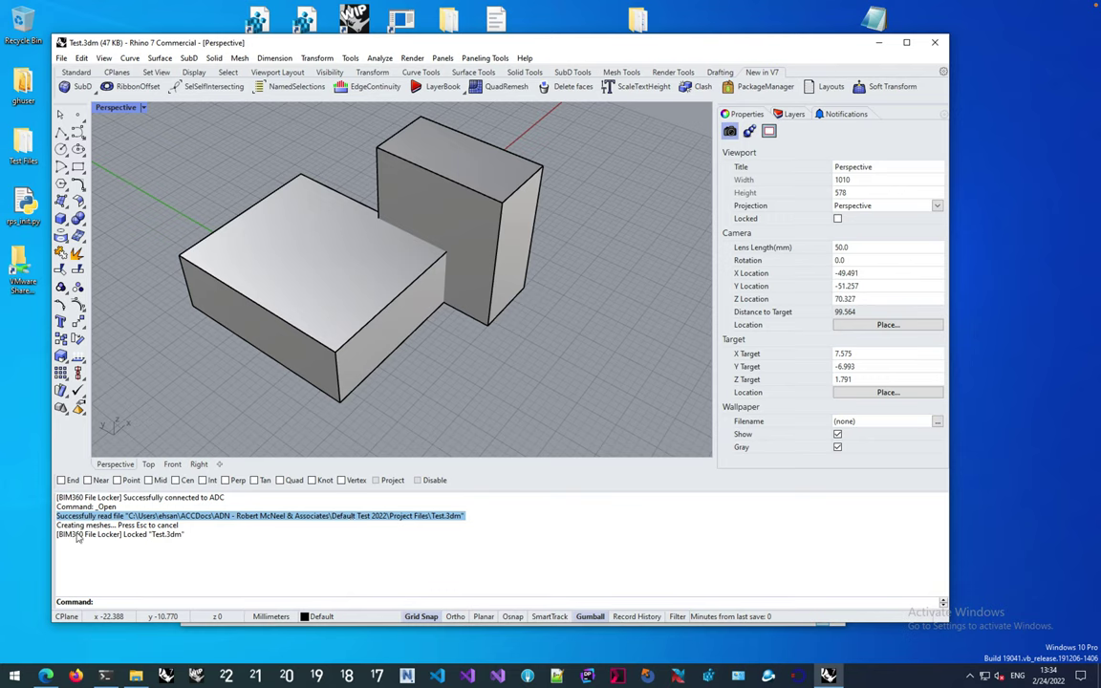
drag(57, 535, 189, 537)
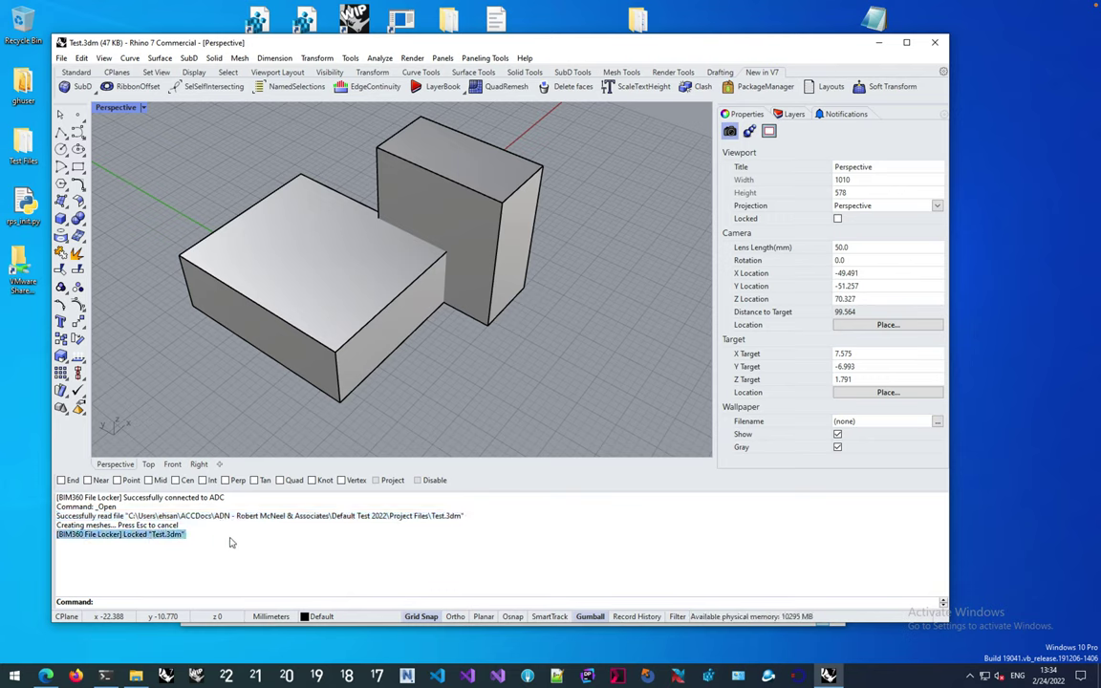
click(135, 675)
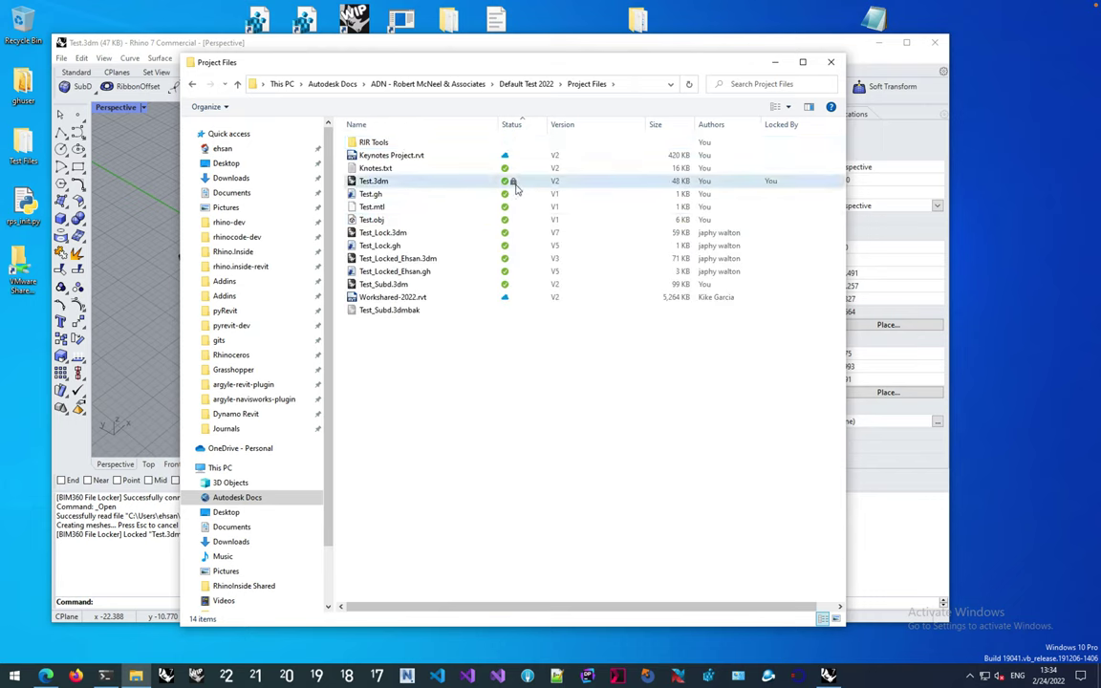
- Add the Locked By column in Project Files, check Test.3dm's lock, and return to Rhino
click(515, 184)
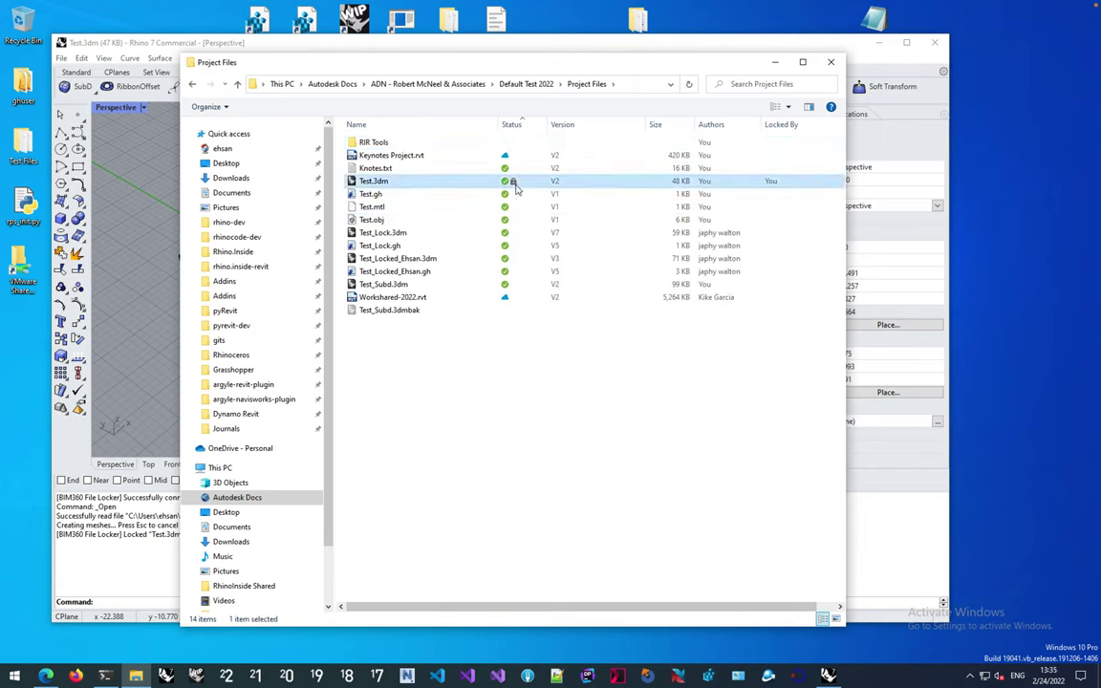
right_click(777, 130)
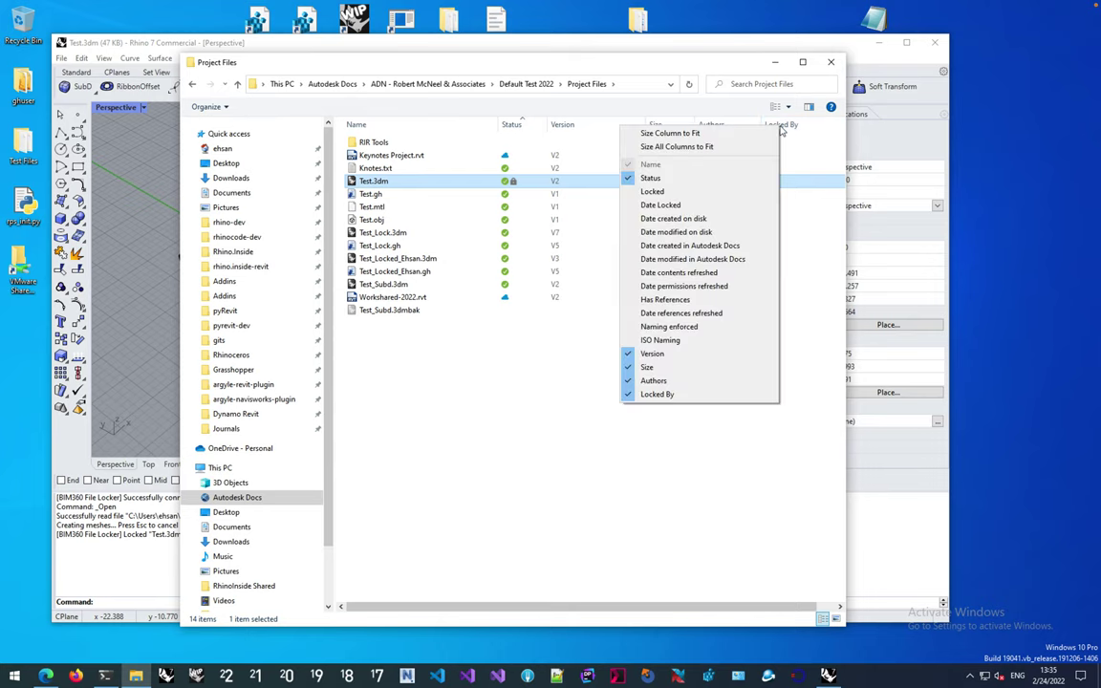
click(718, 399)
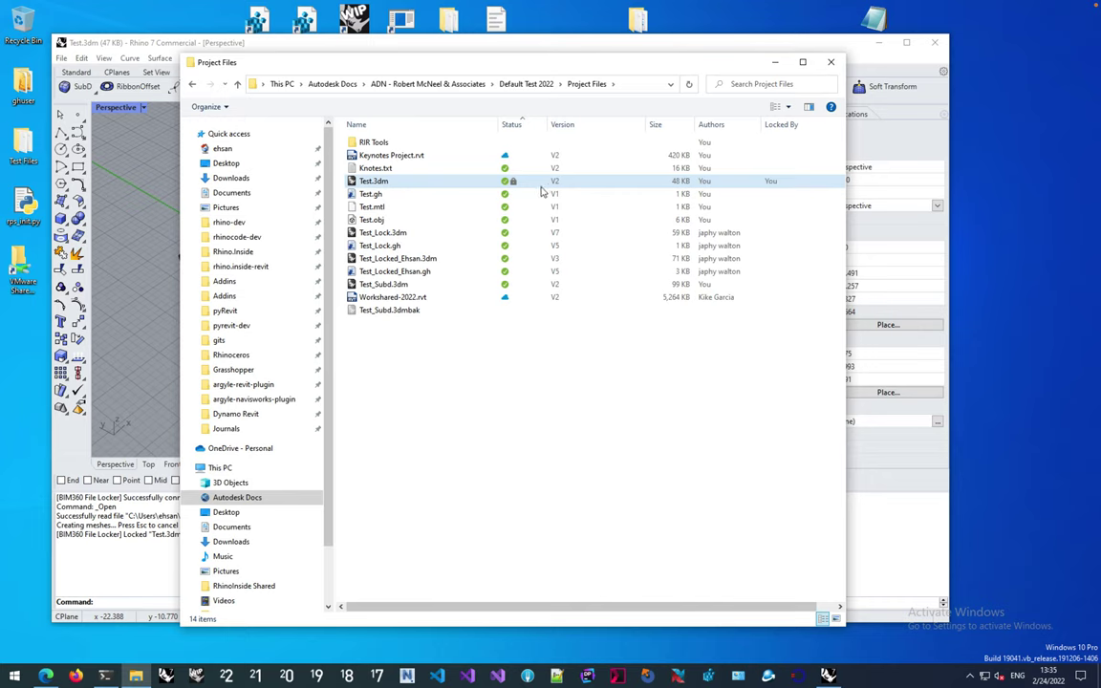
mouse_move(406, 188)
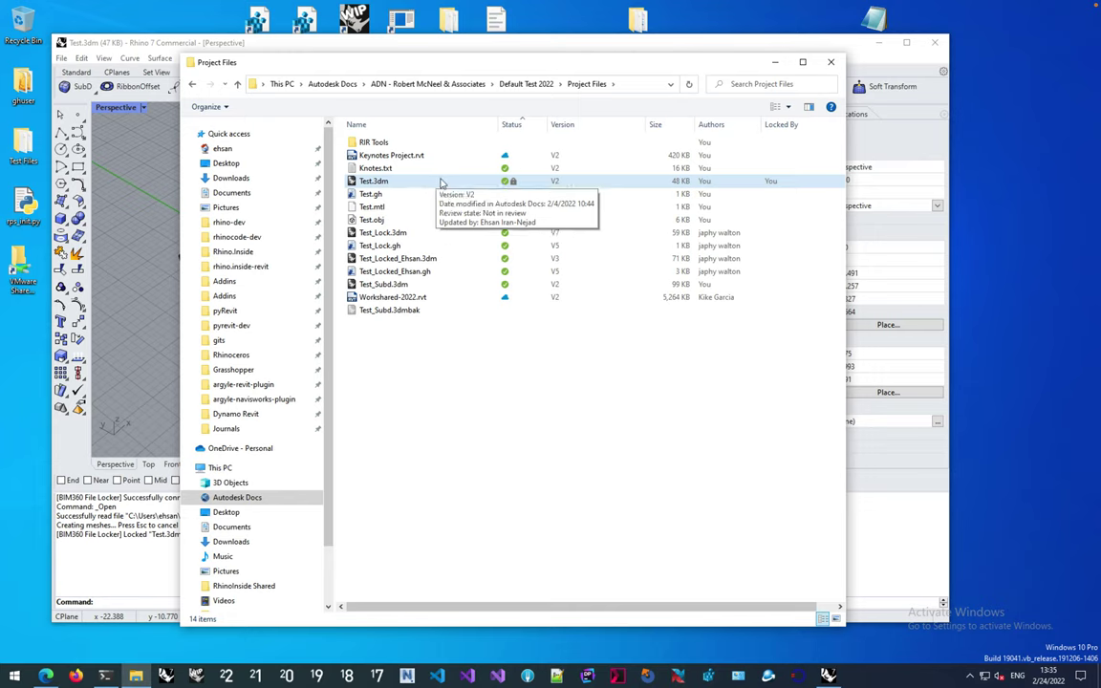
mouse_move(518, 188)
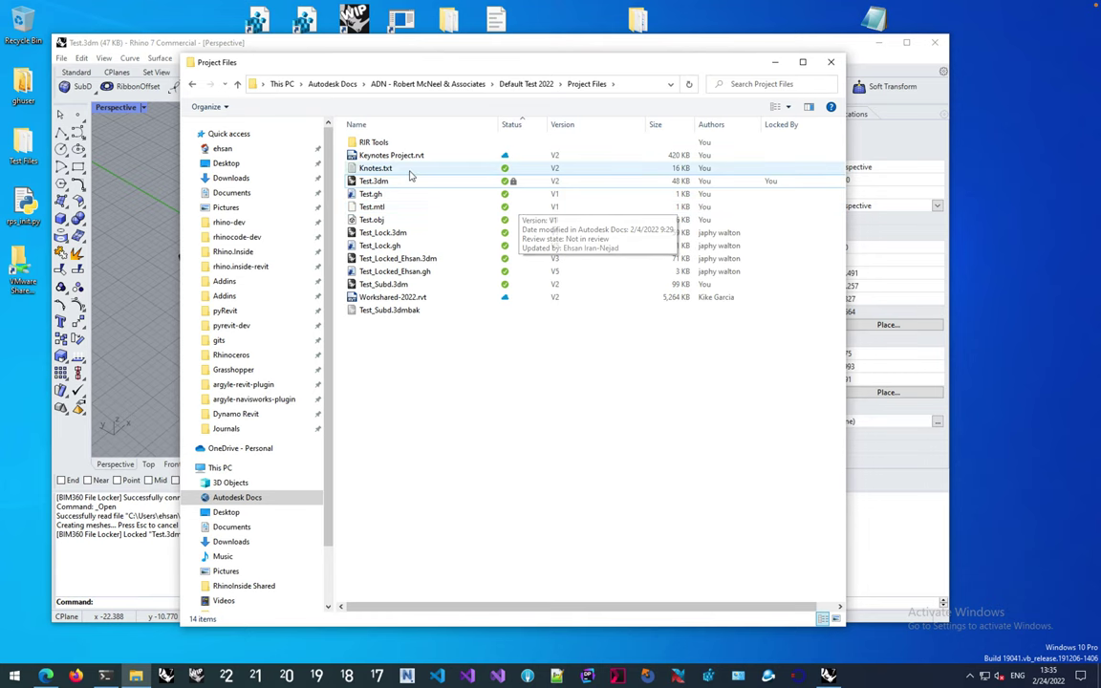
click(153, 203)
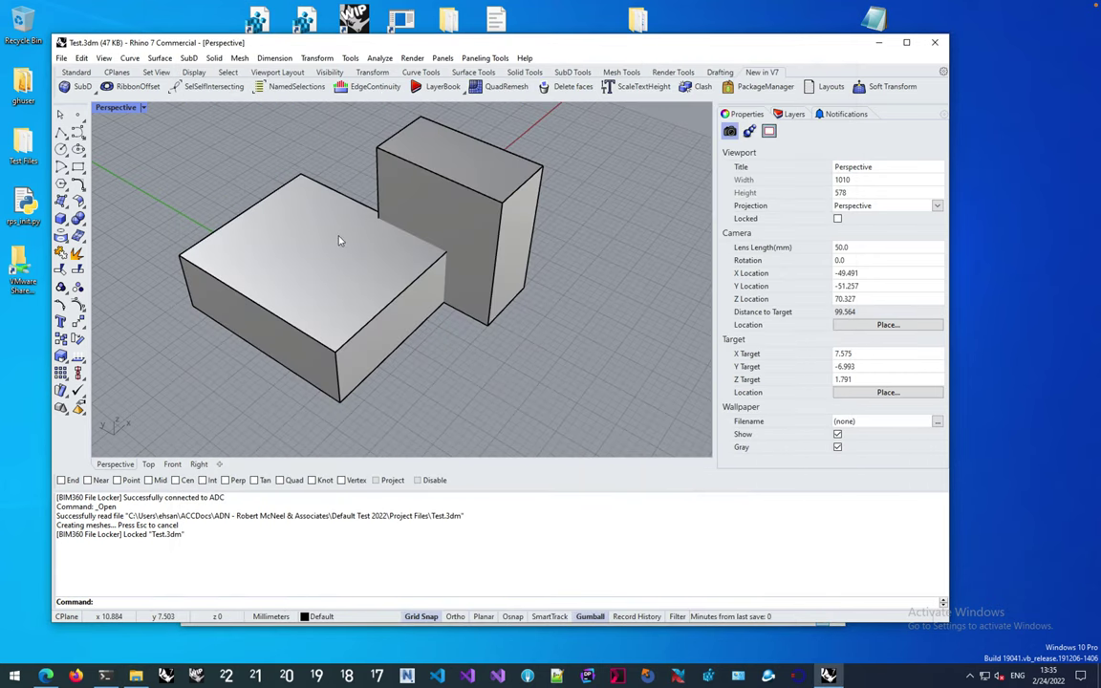
- Recheck Test.3dm in Project Files, then inspect the two boxes and the CommandHistory window
key(alt+Tab)
click(487, 184)
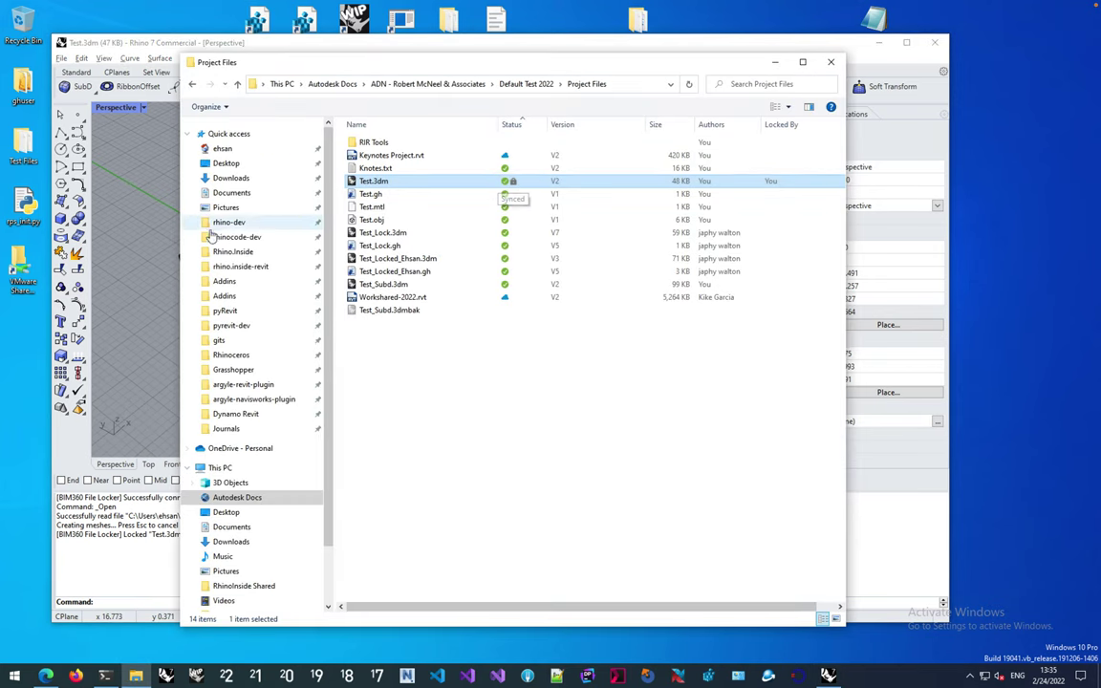
click(156, 210)
click(405, 264)
click(493, 221)
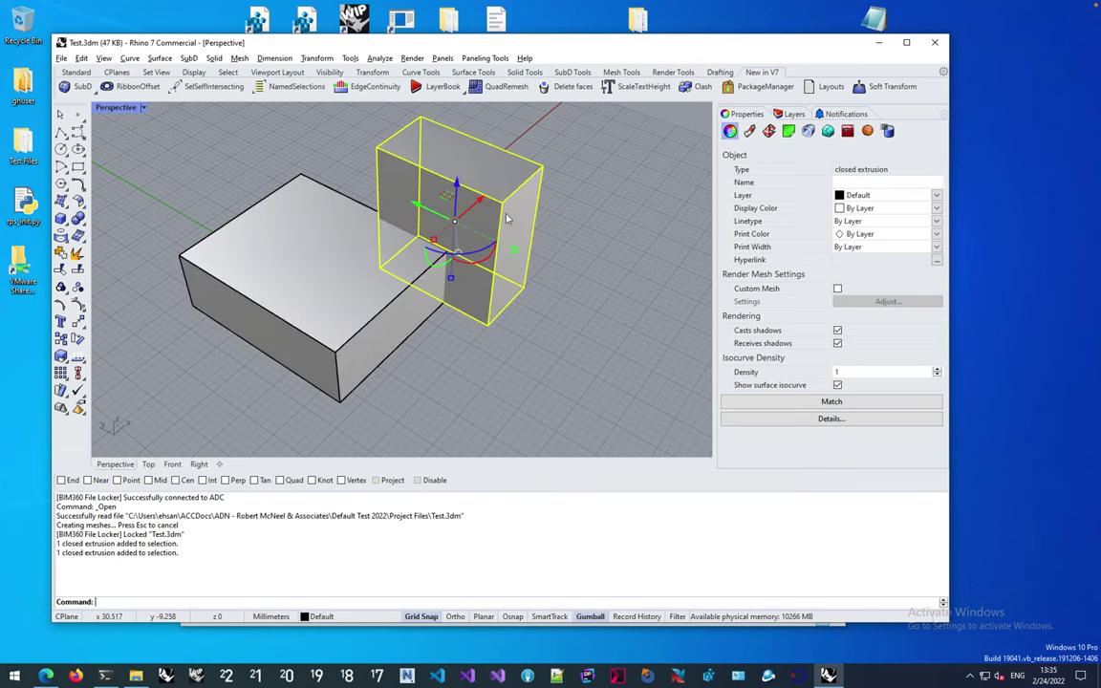
text(CommandHistory)
key(Return)
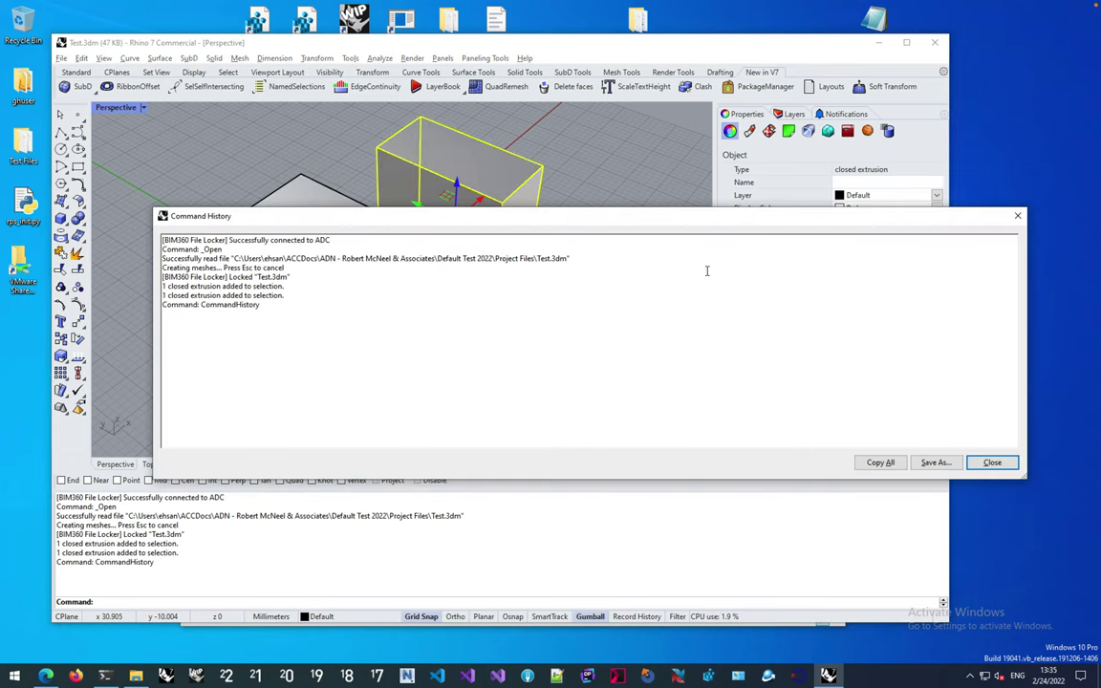
click(993, 463)
click(618, 374)
- Draw a rectangle beneath the existing boxes with the Rect command
text(Rectangle)
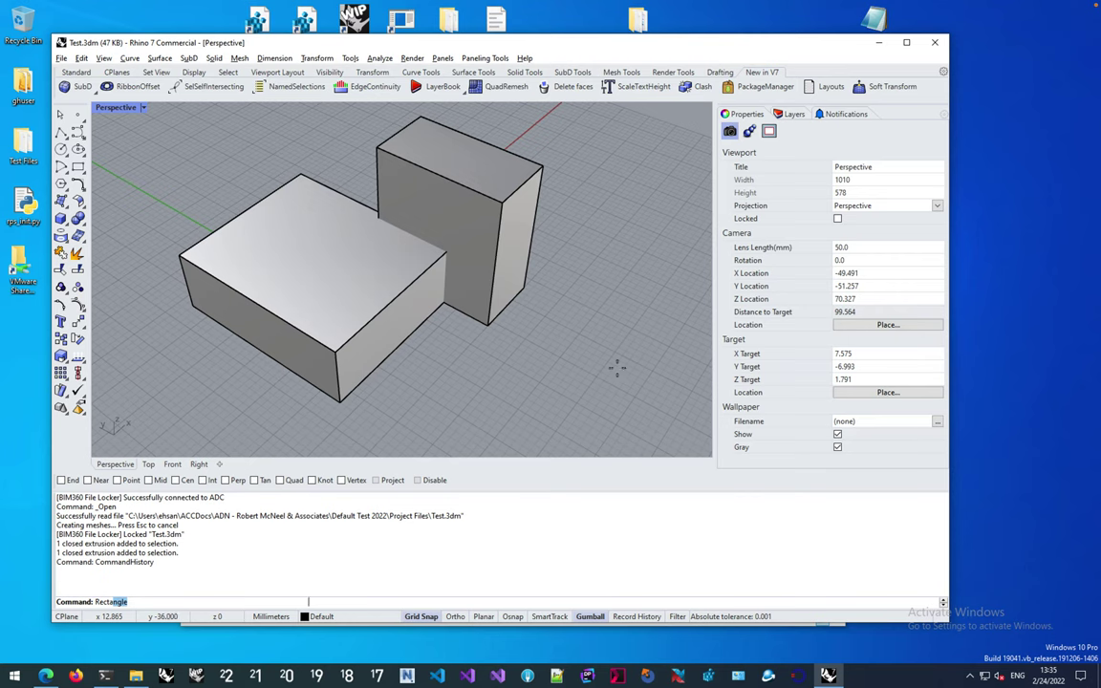
key(Return)
click(431, 398)
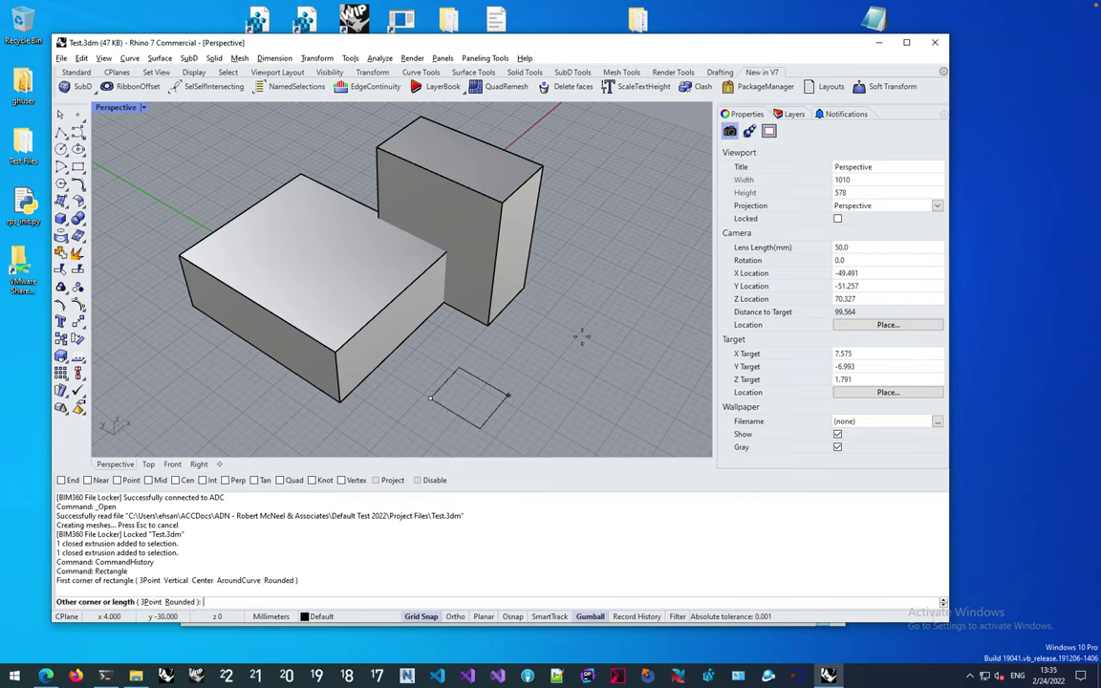
click(592, 330)
key(Return)
- Build a box on the rectangle with a picked height and save Test.3dm
text(b)
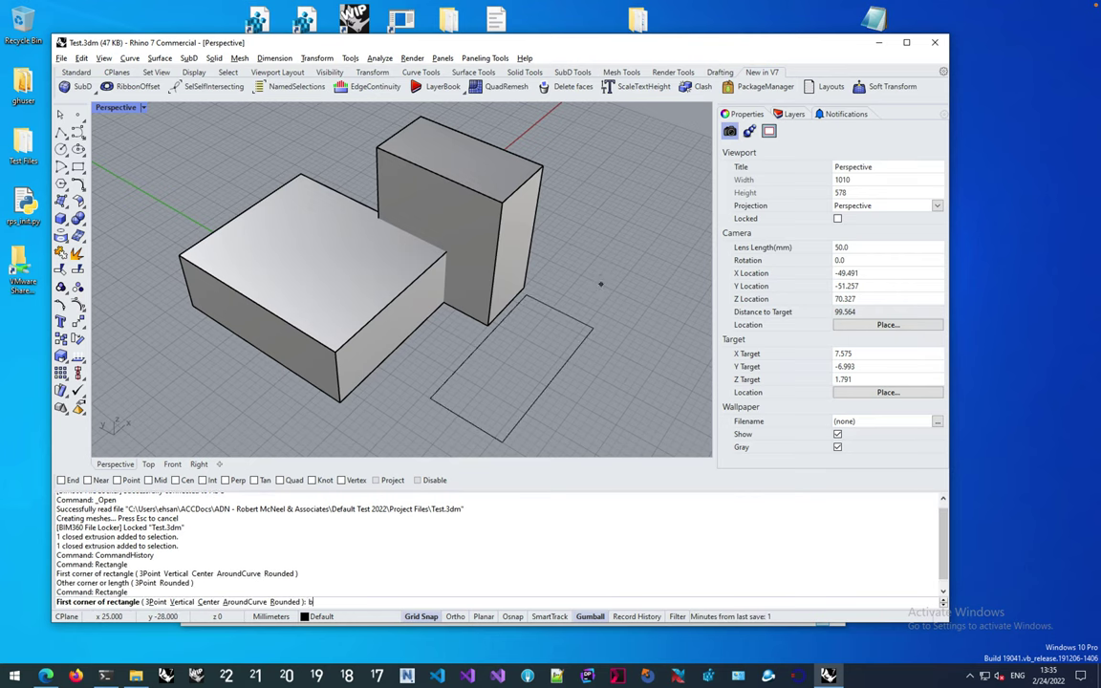
text(ox)
key(Return)
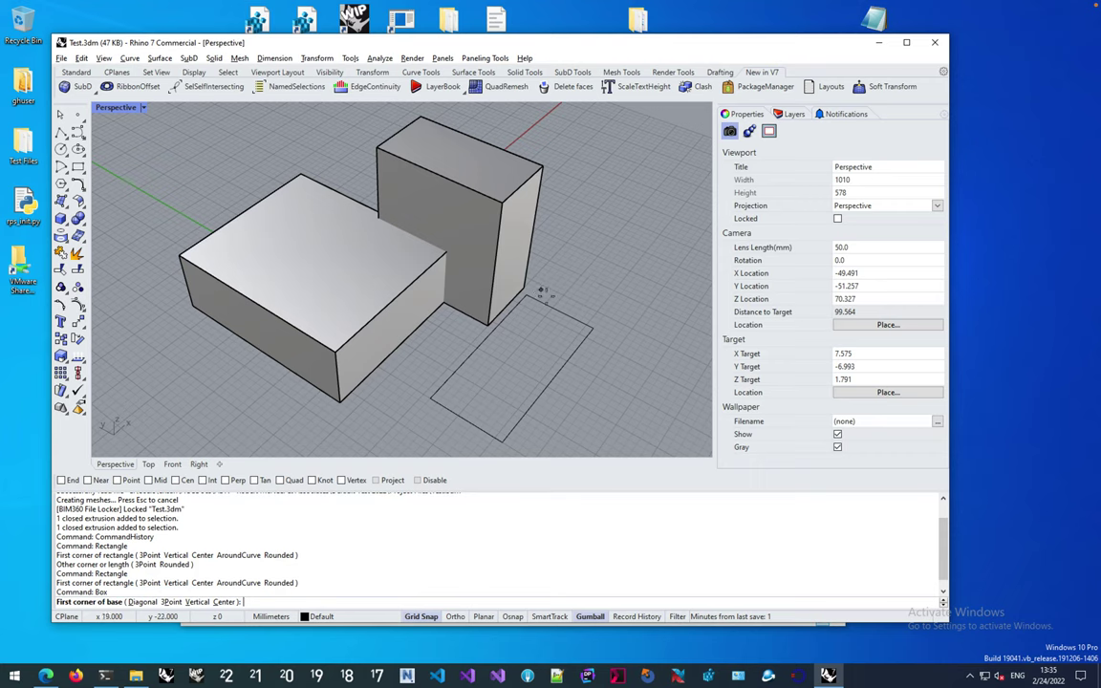
click(447, 344)
click(551, 337)
click(535, 229)
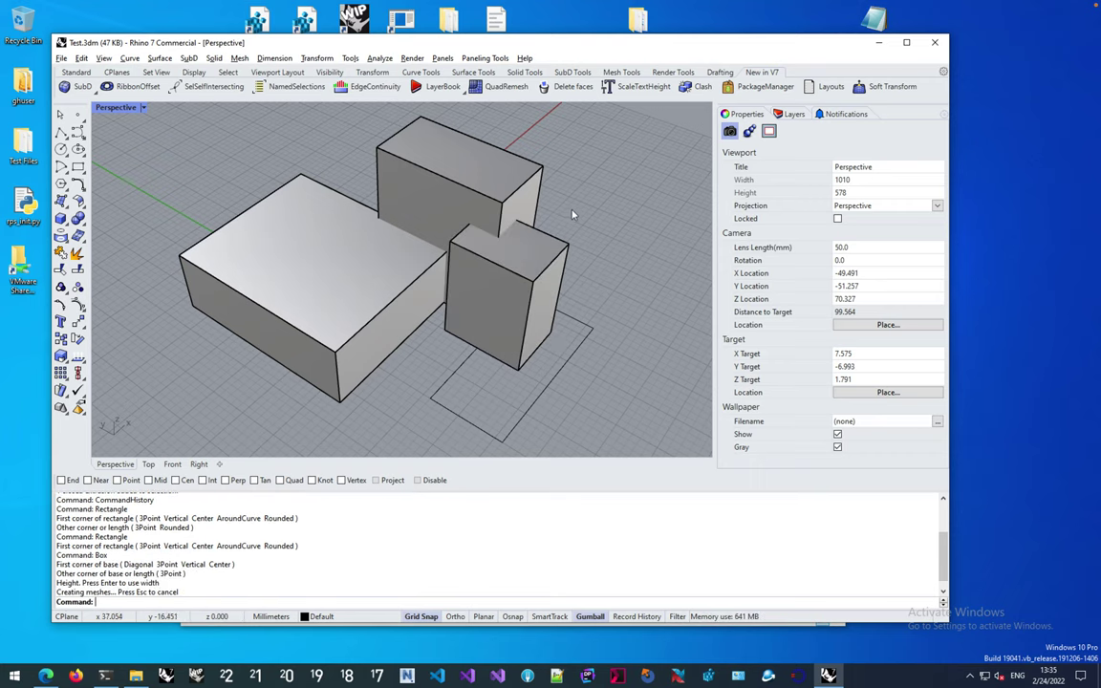
key(ctrl+s)
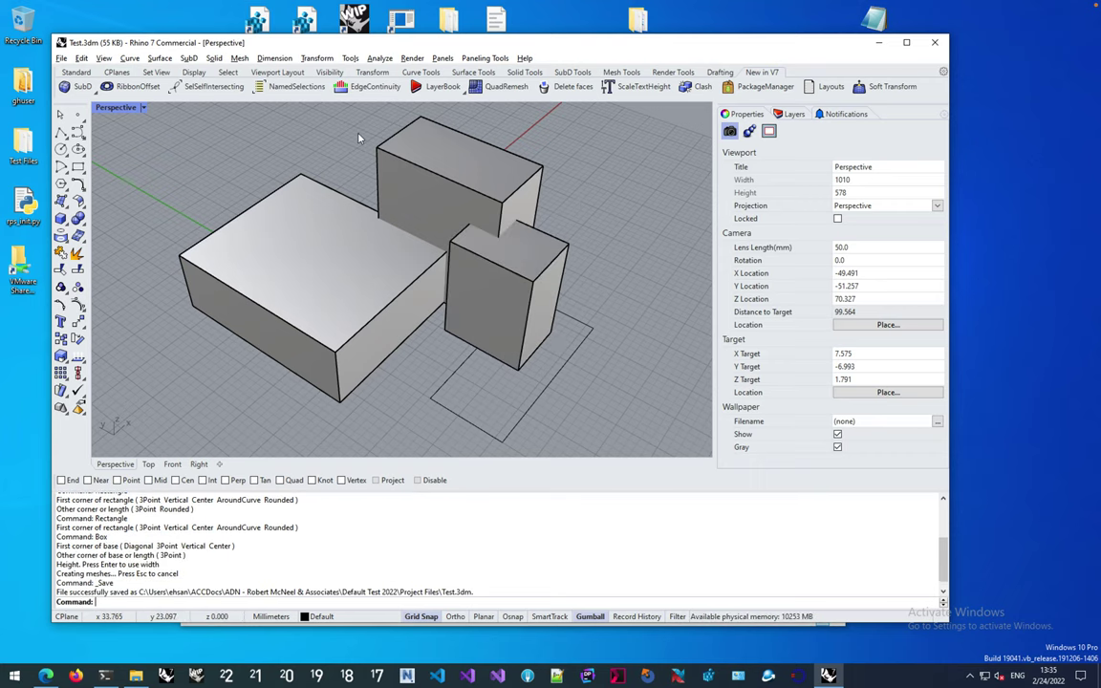
- Start a new model without a template, confirm Test.3dm's unlock message, and maximize Perspective
click(61, 57)
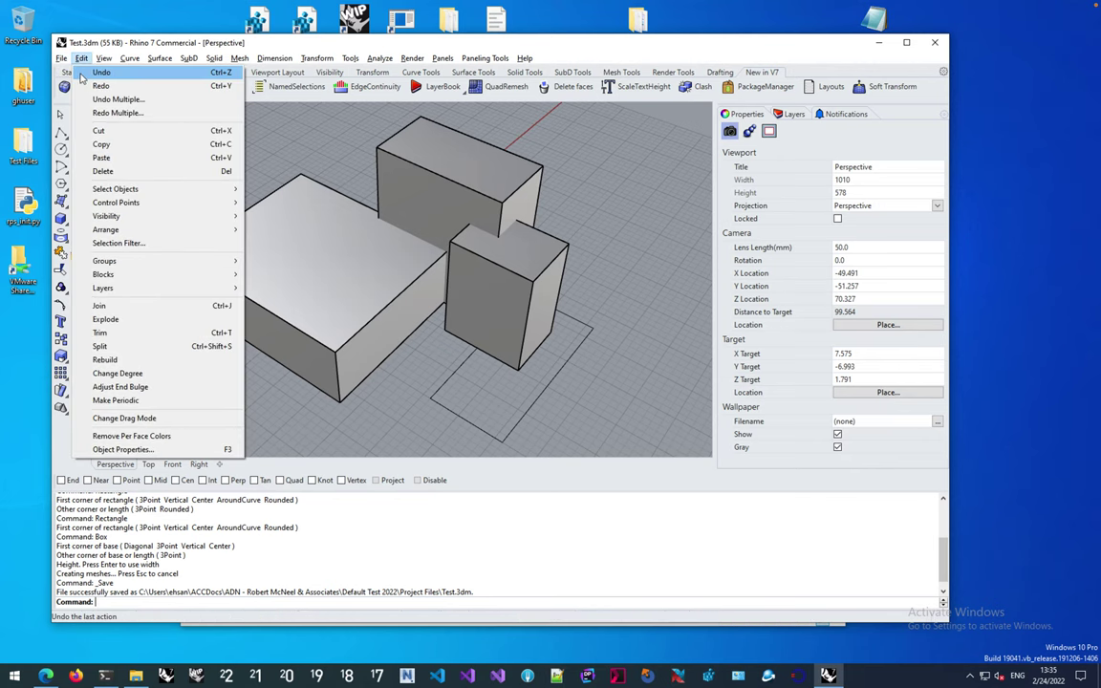
click(71, 73)
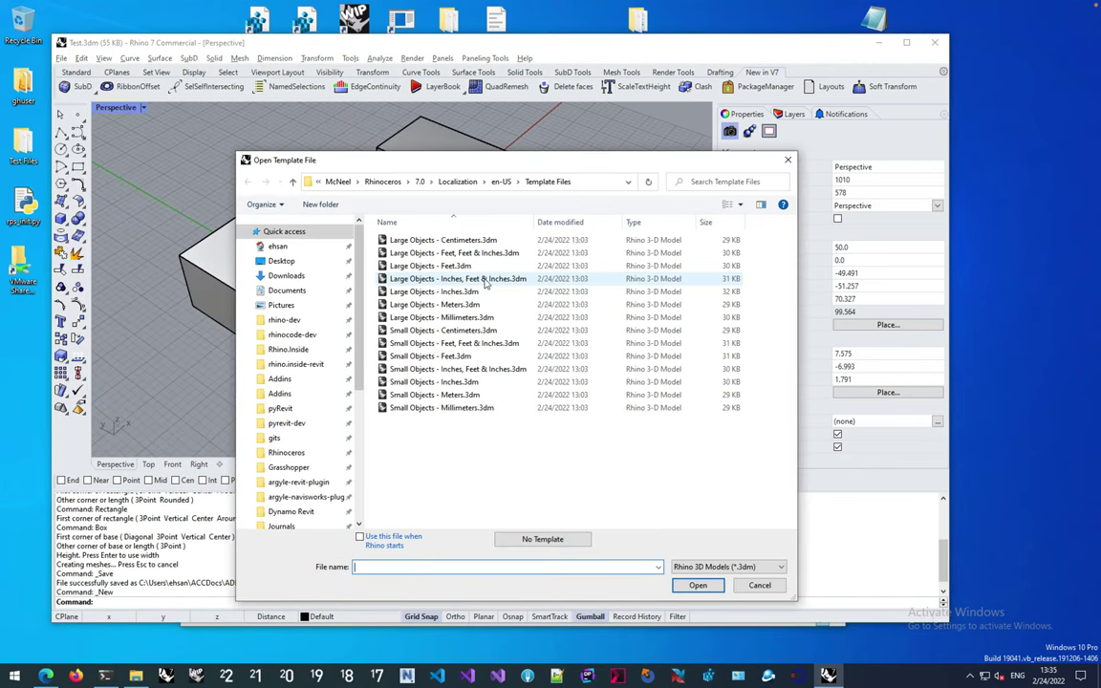
key(Escape)
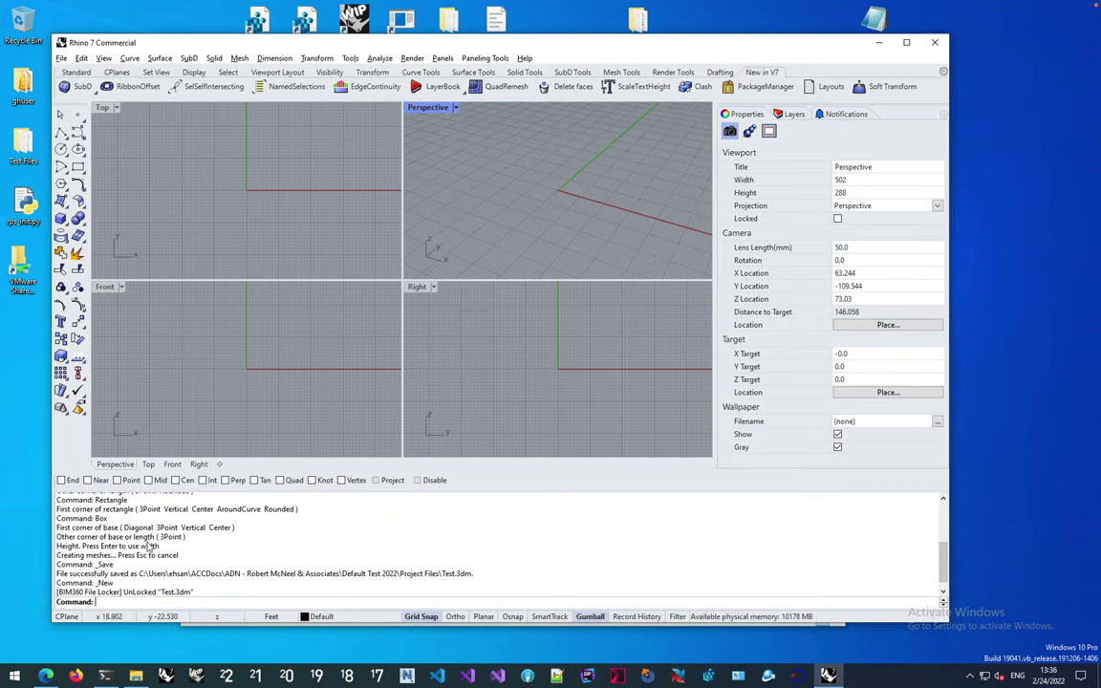
drag(58, 597, 202, 599)
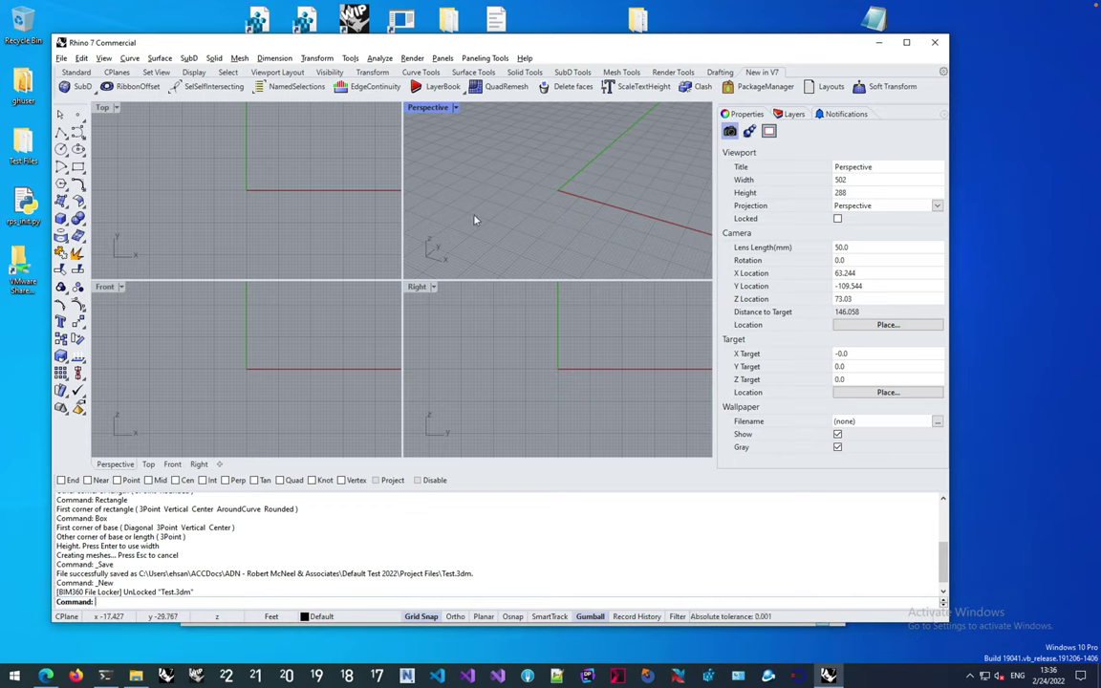
double_click(430, 108)
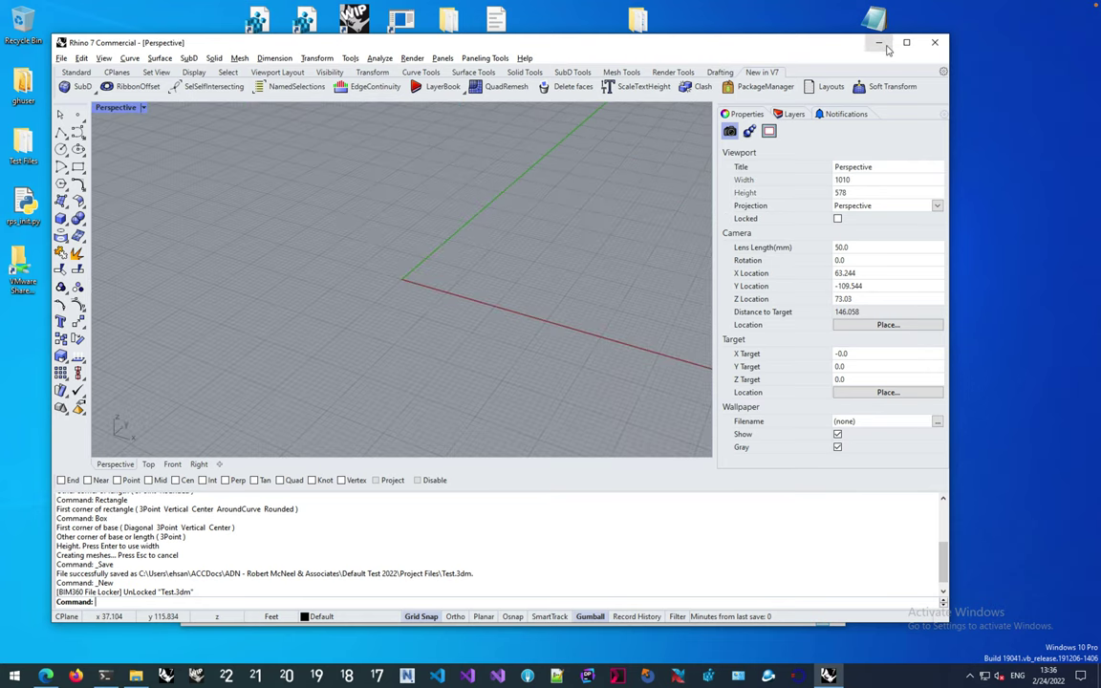
click(135, 676)
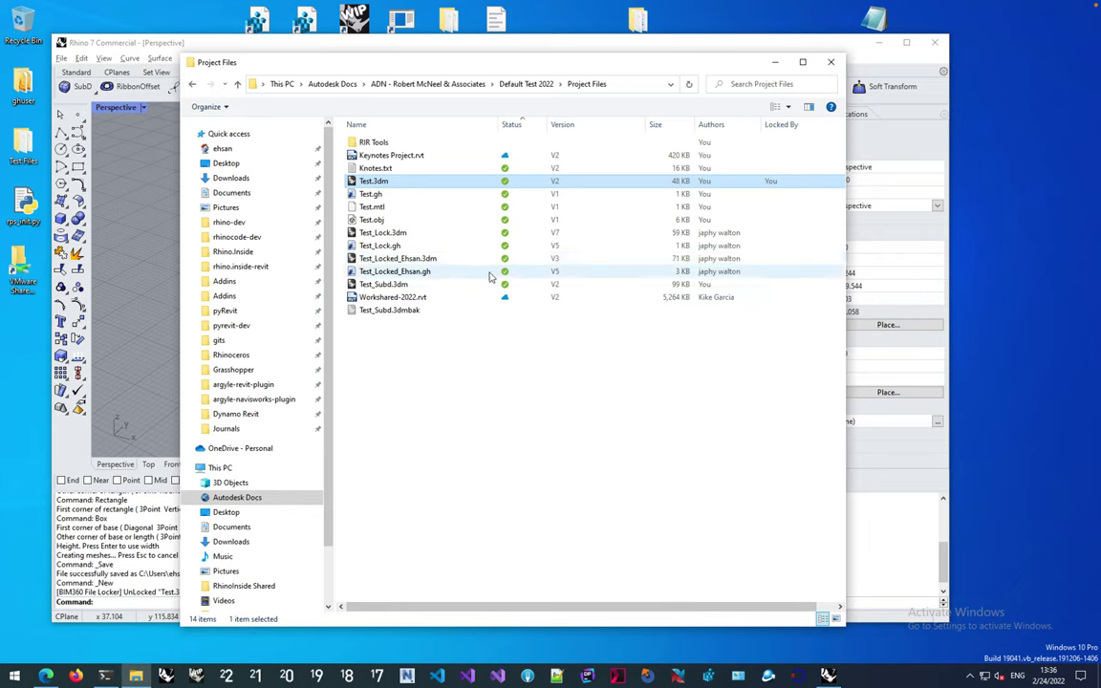
click(497, 347)
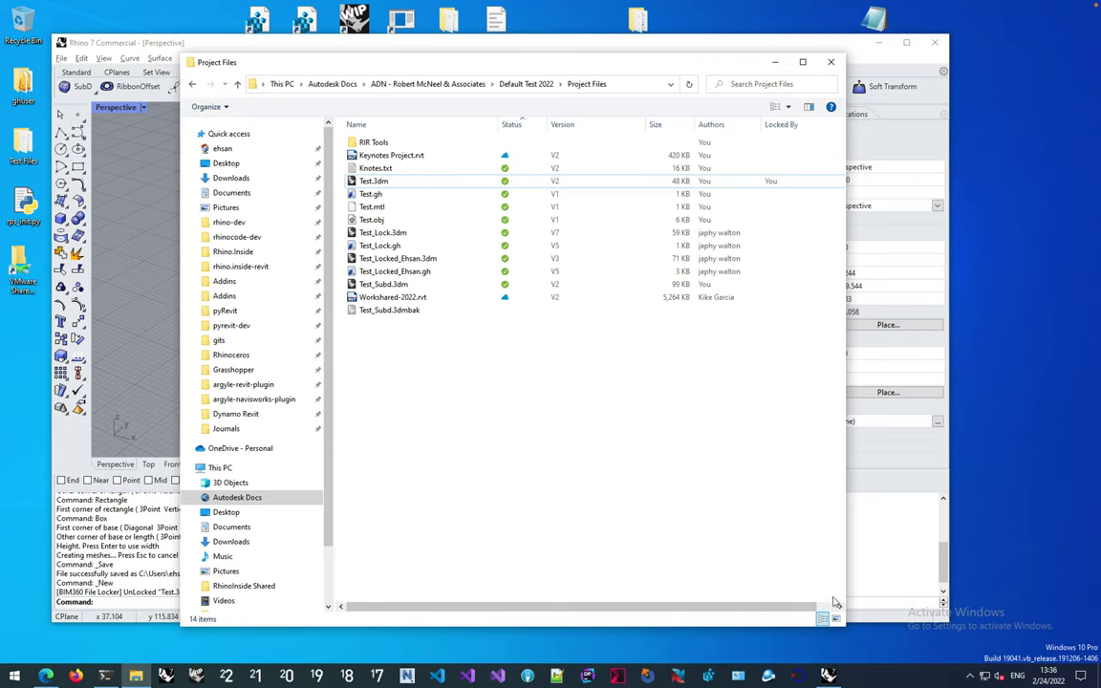
click(970, 675)
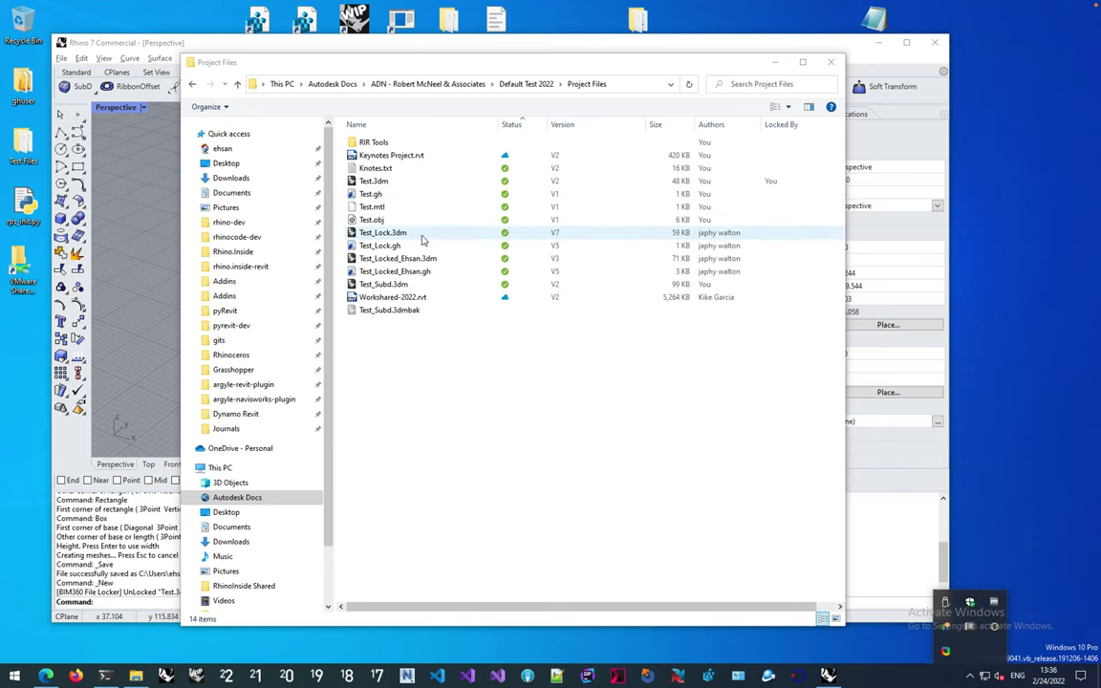
click(150, 251)
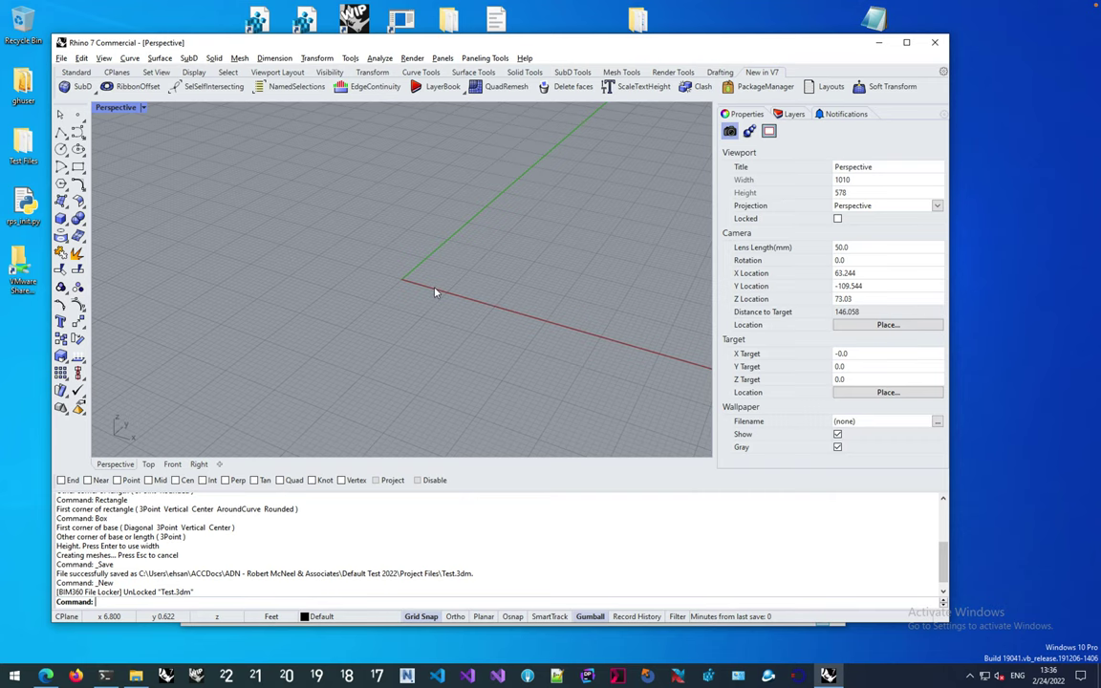
key(alt+Tab)
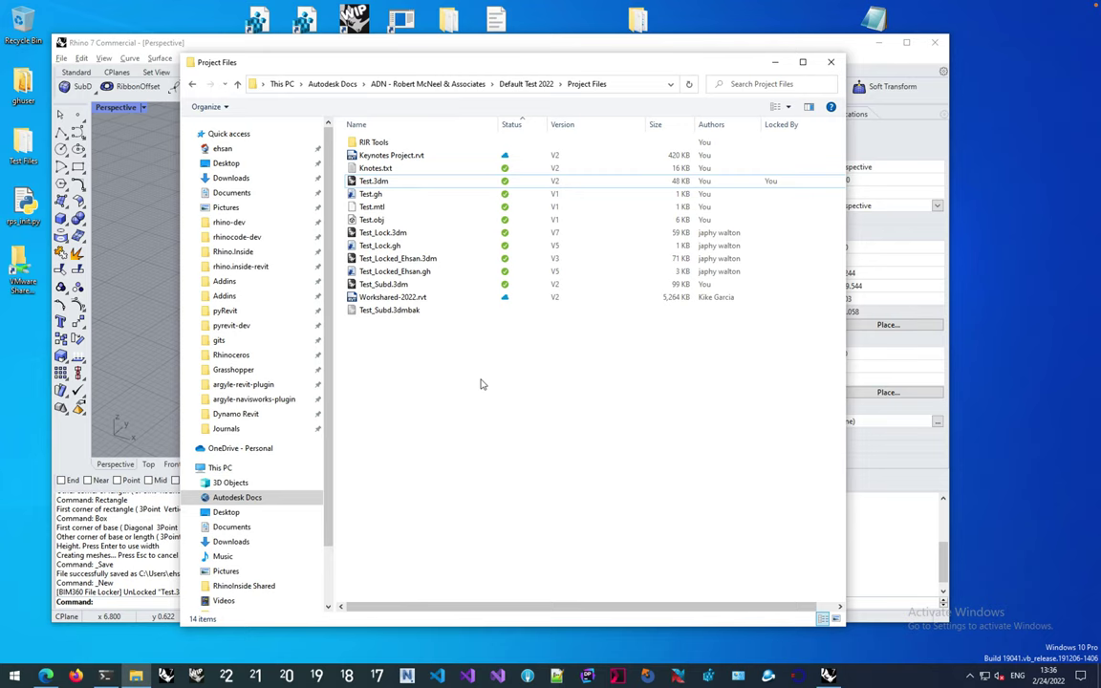
click(430, 259)
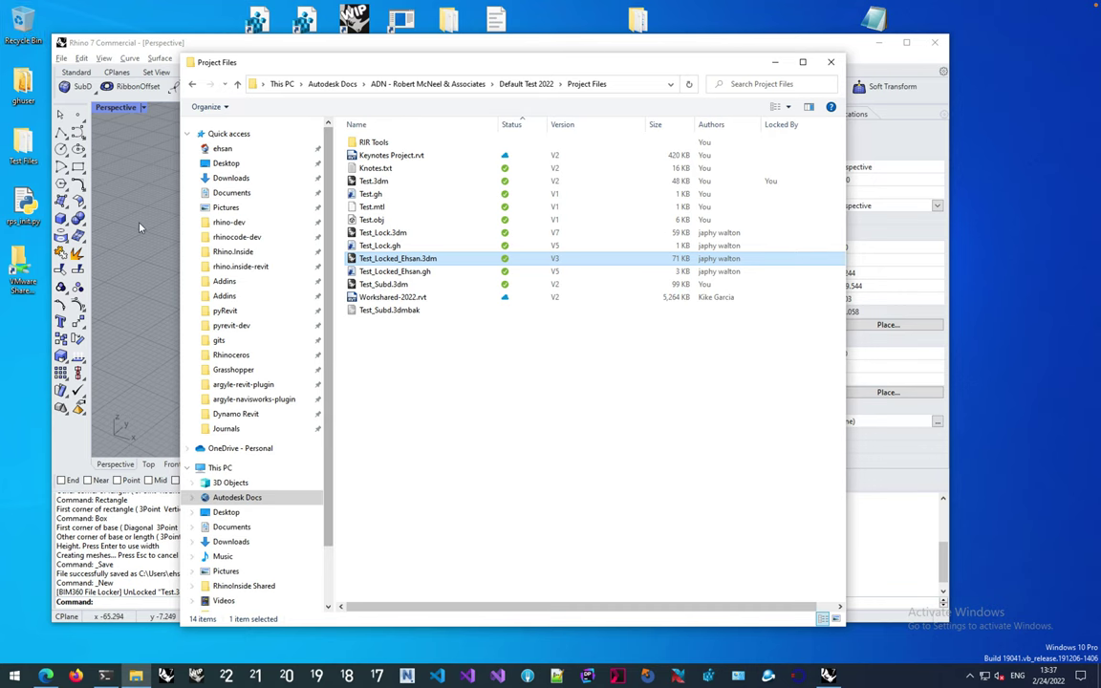
click(125, 201)
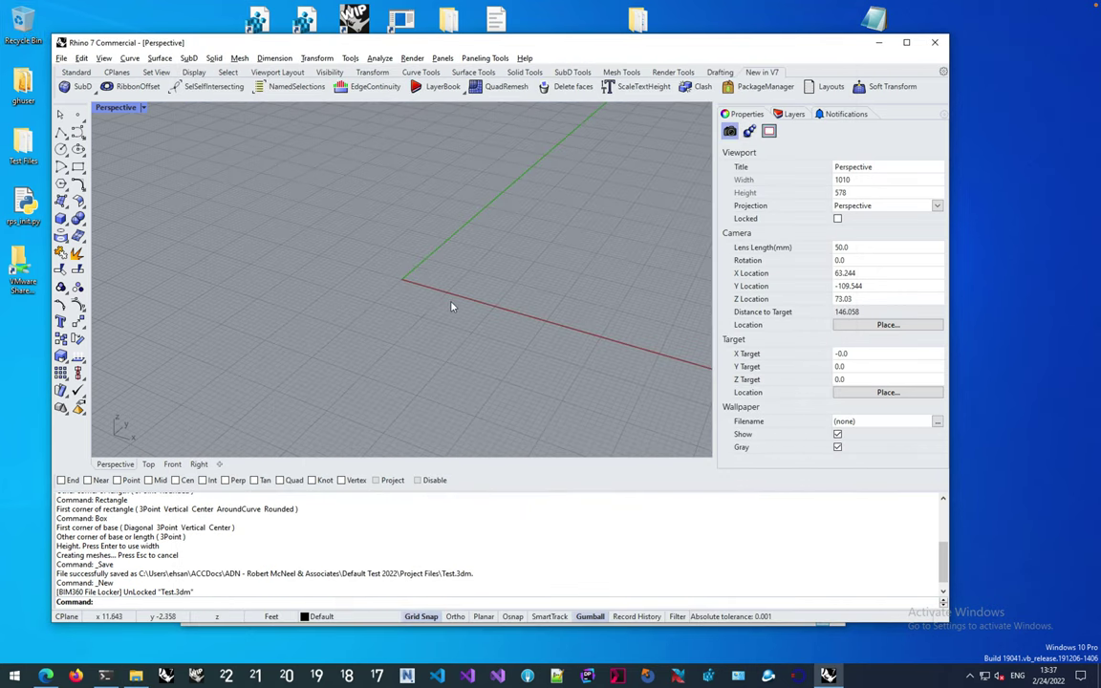
key(alt+Tab)
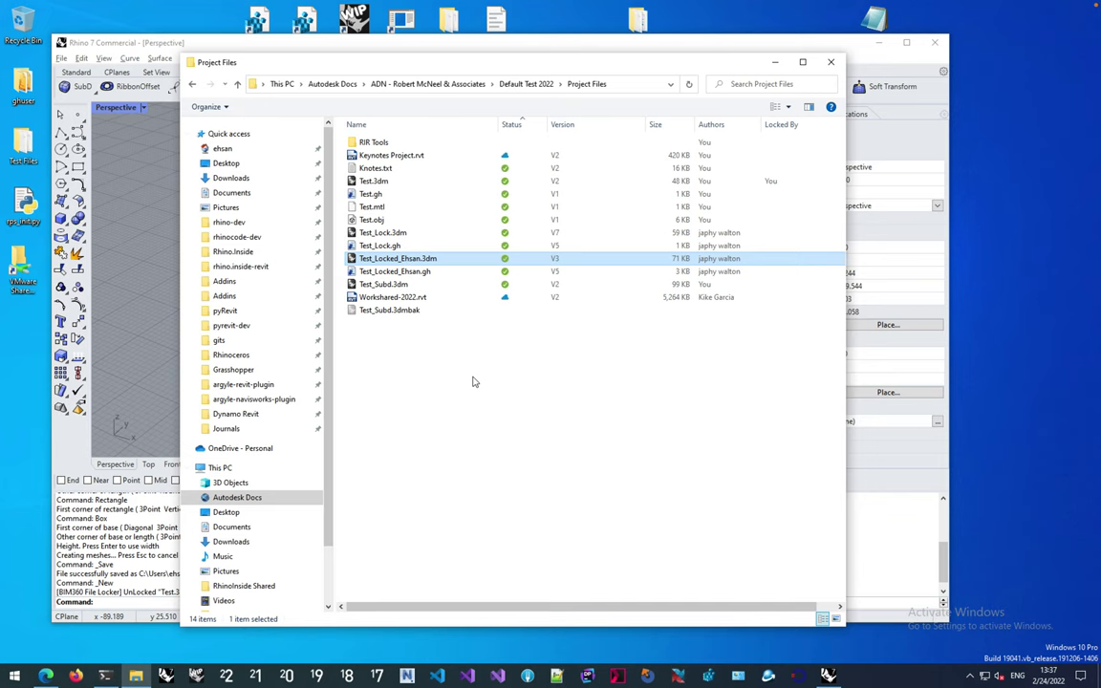
click(149, 266)
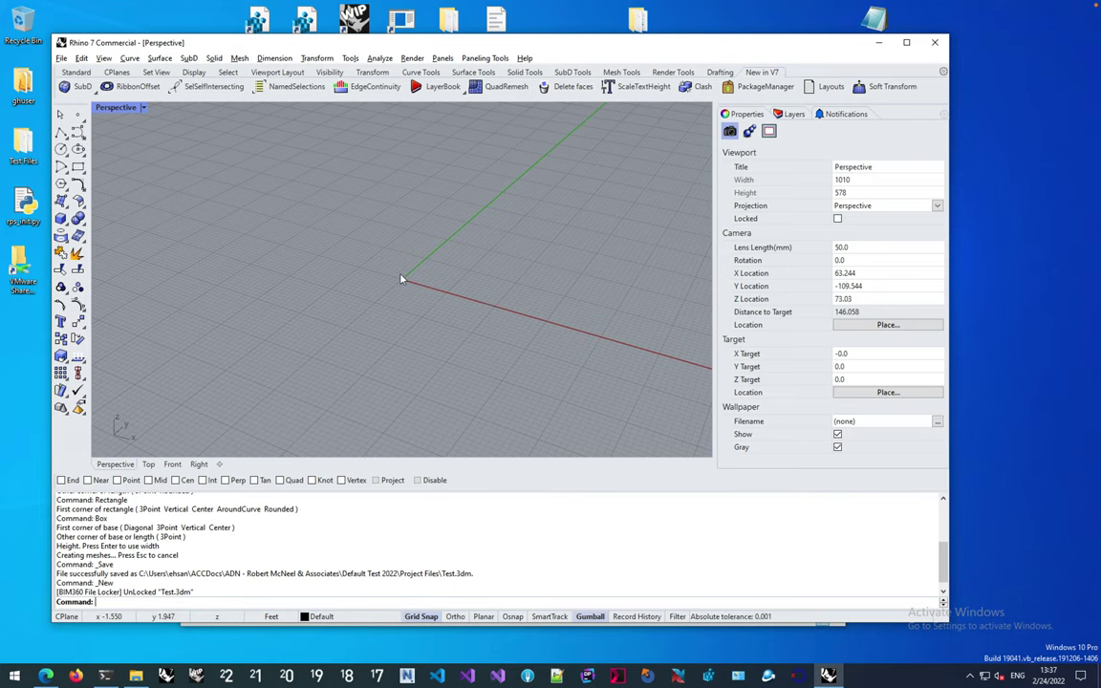
key(alt+Tab)
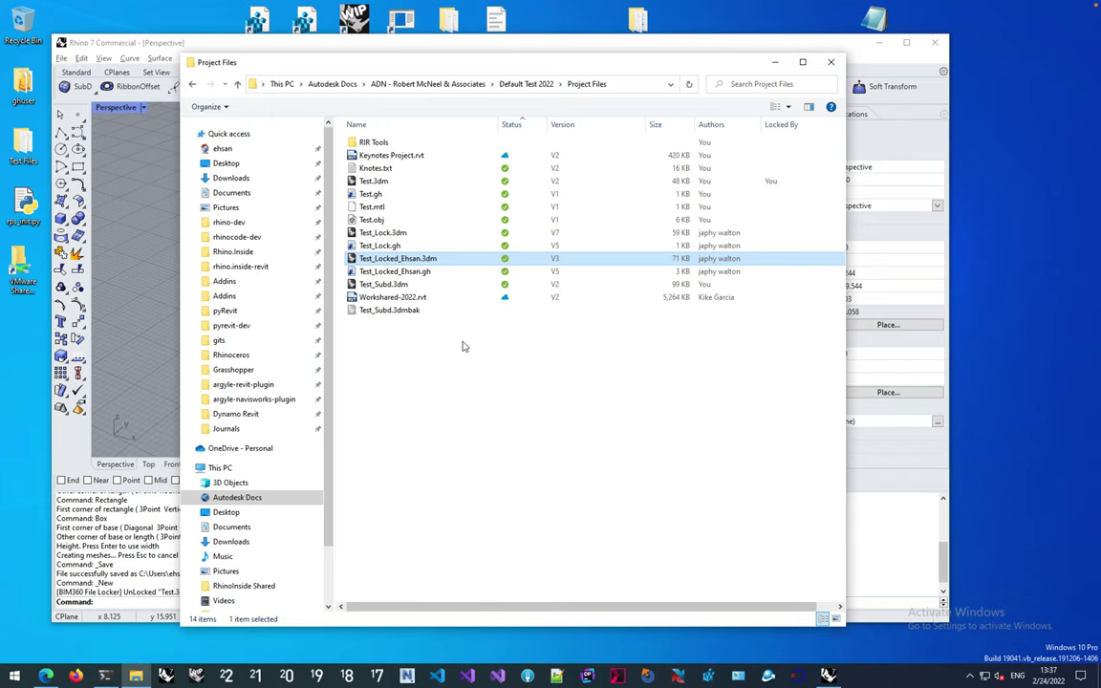
mouse_move(415, 182)
click(438, 233)
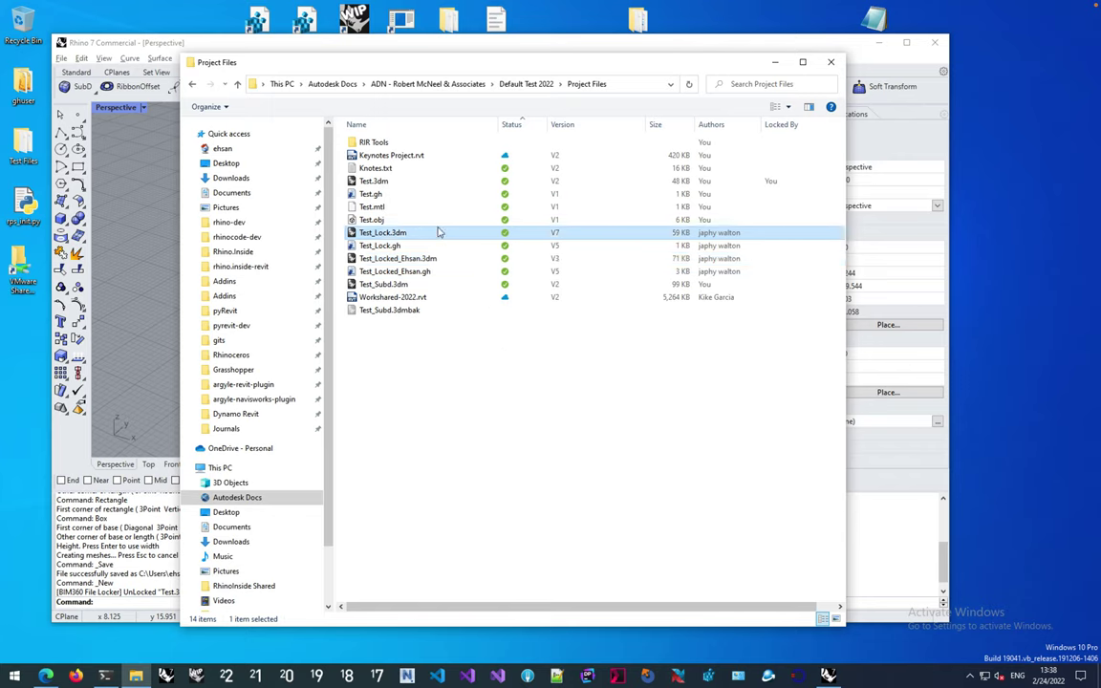
ctrl+click(416, 181)
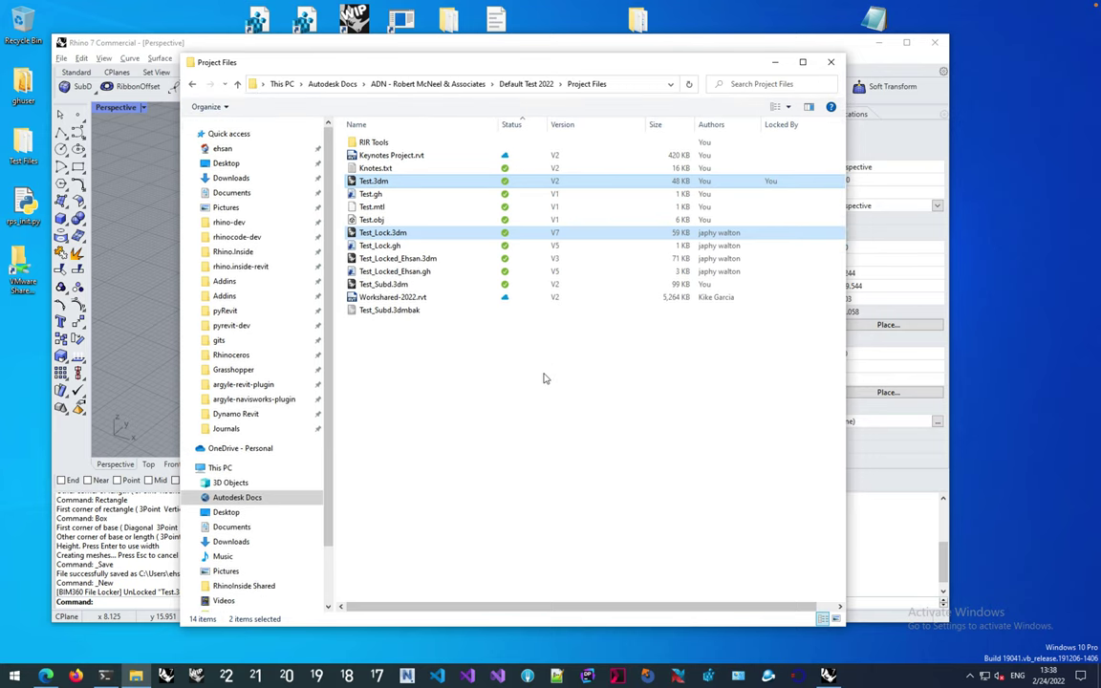
- Select Test_Subd.3dmbak and Test_Subd.3dm in Project Files, then return to the empty Rhino model
click(544, 378)
click(424, 311)
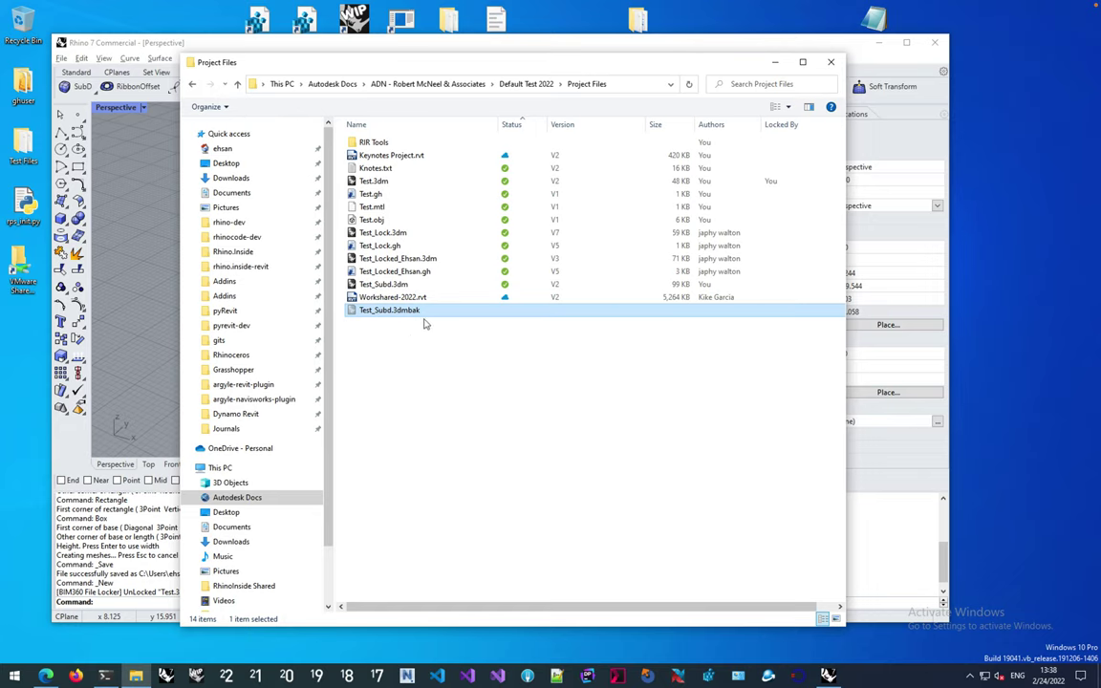
ctrl+click(406, 284)
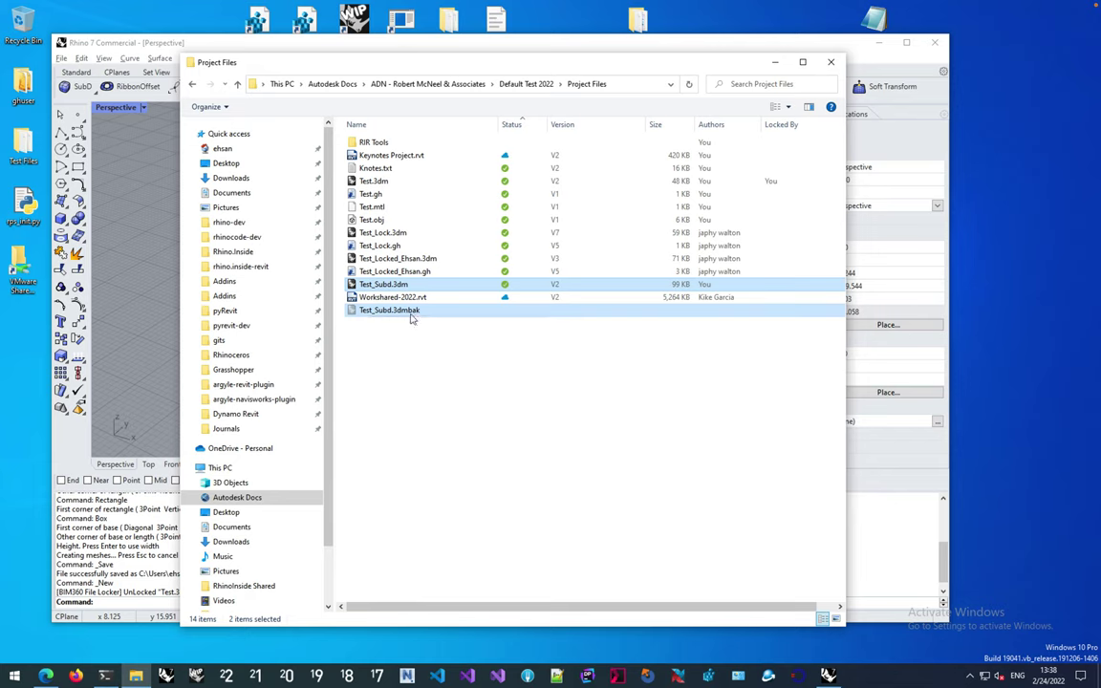
click(415, 329)
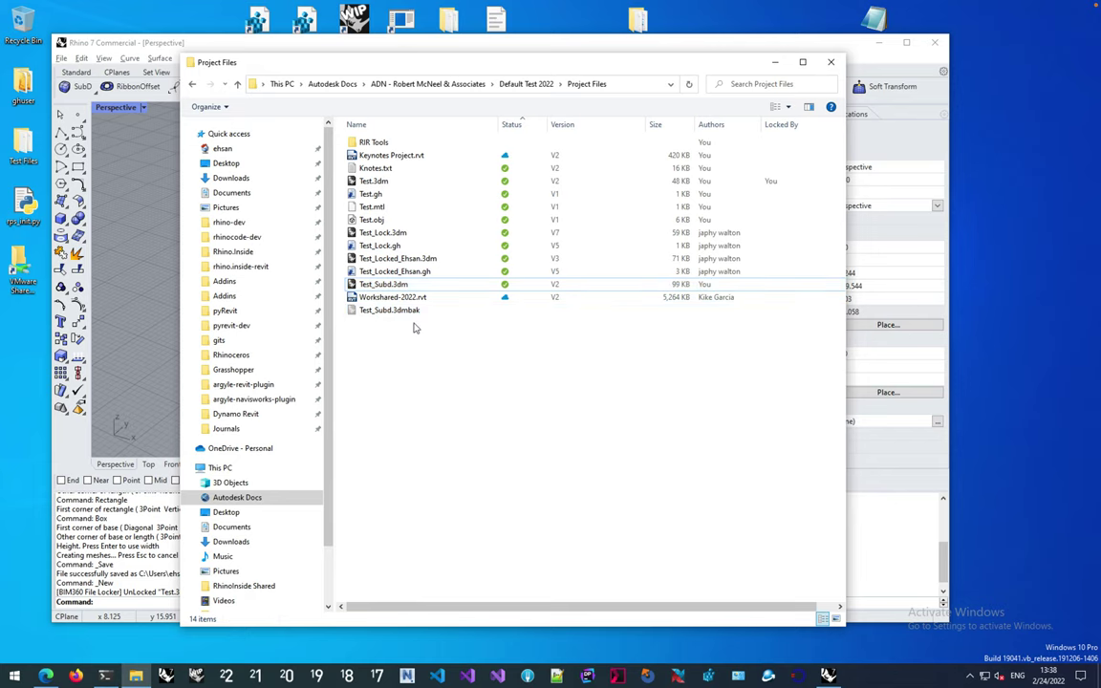
click(412, 312)
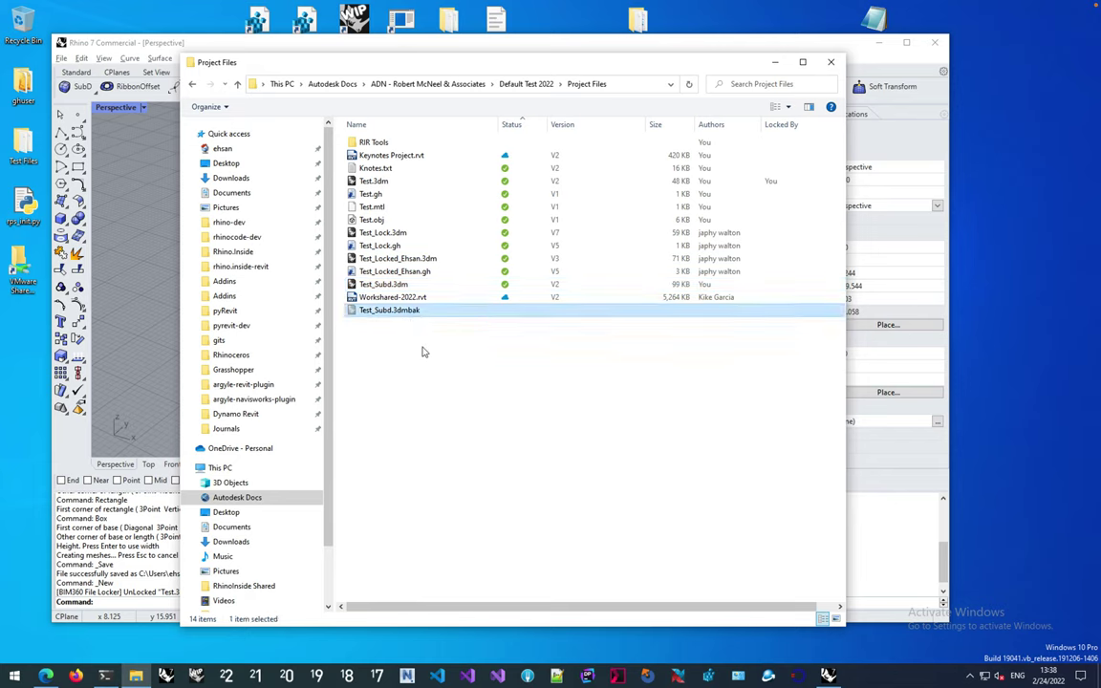
click(139, 223)
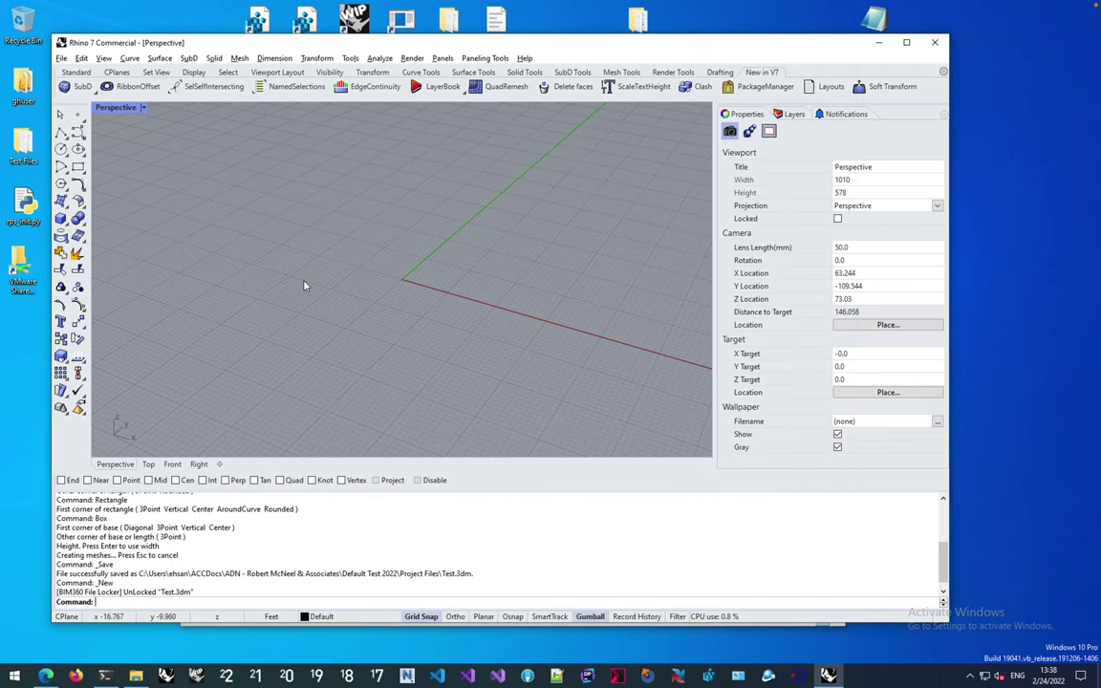
- Tick 'Create backup (*.BAK) files when saving or exporting' in Options > Files, then cancel unchanged
text(Open)
text(tions)
key(Return)
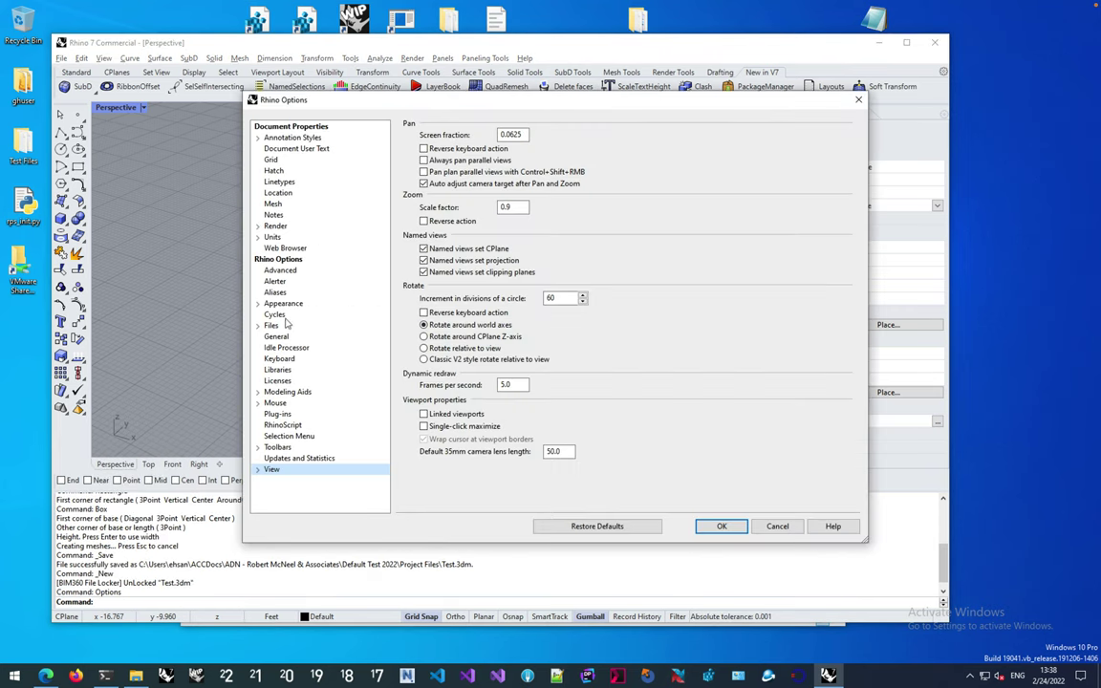
click(275, 326)
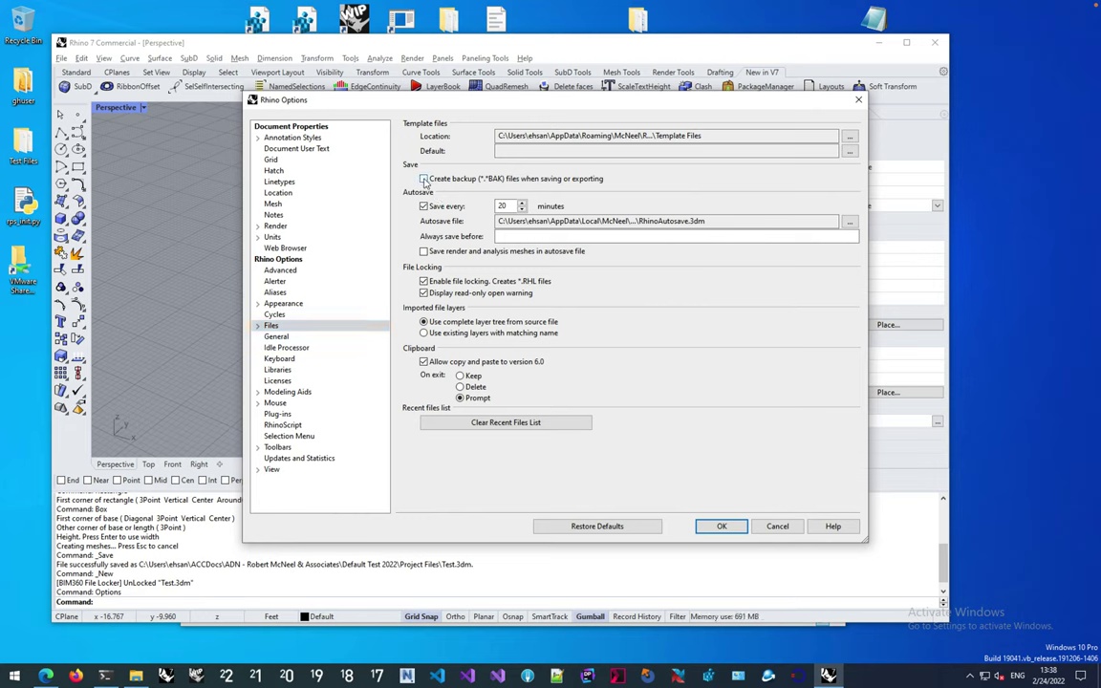
click(423, 178)
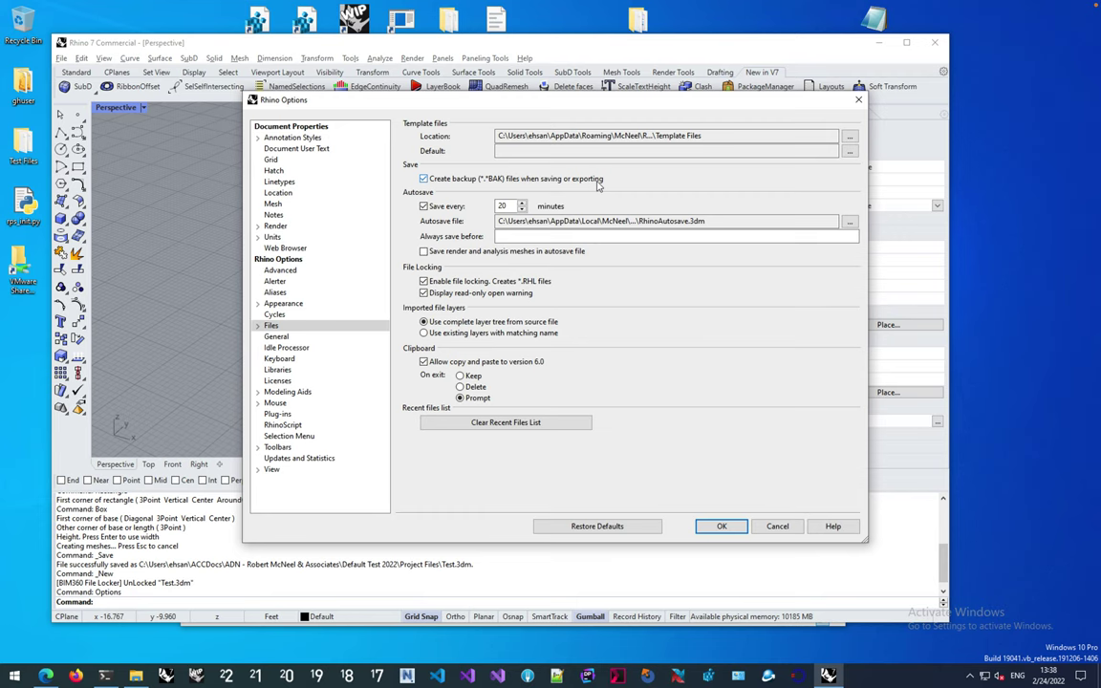
click(777, 526)
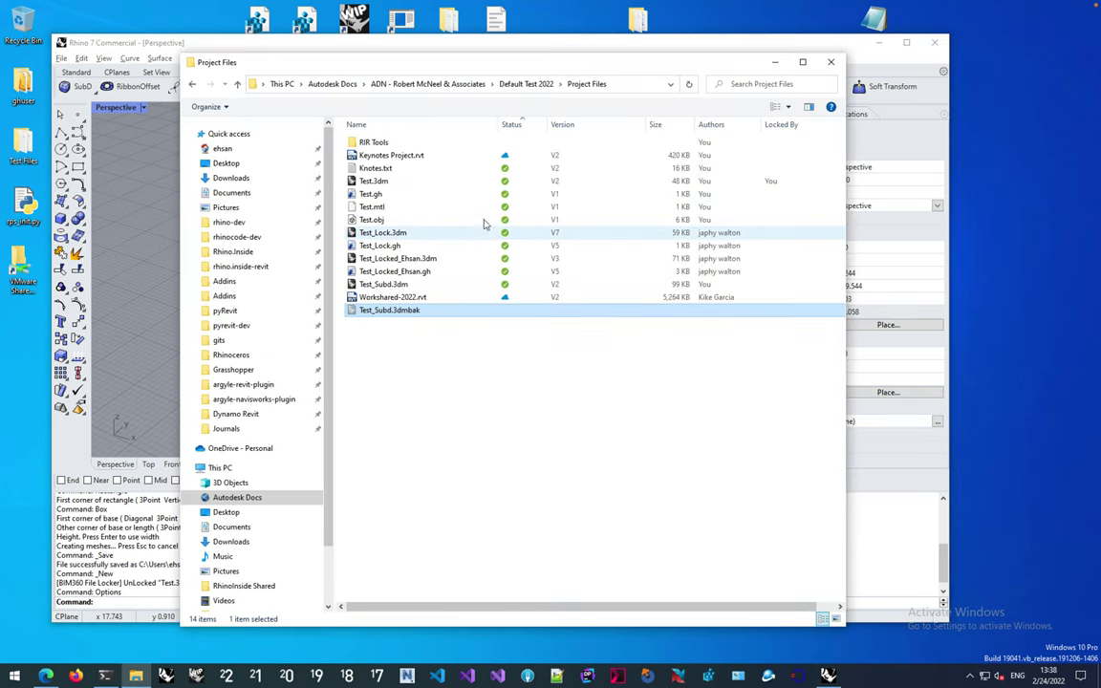
- Select Test.mtl and Test.obj in Project Files, return to Rhino and abandon an Open dialog
click(414, 208)
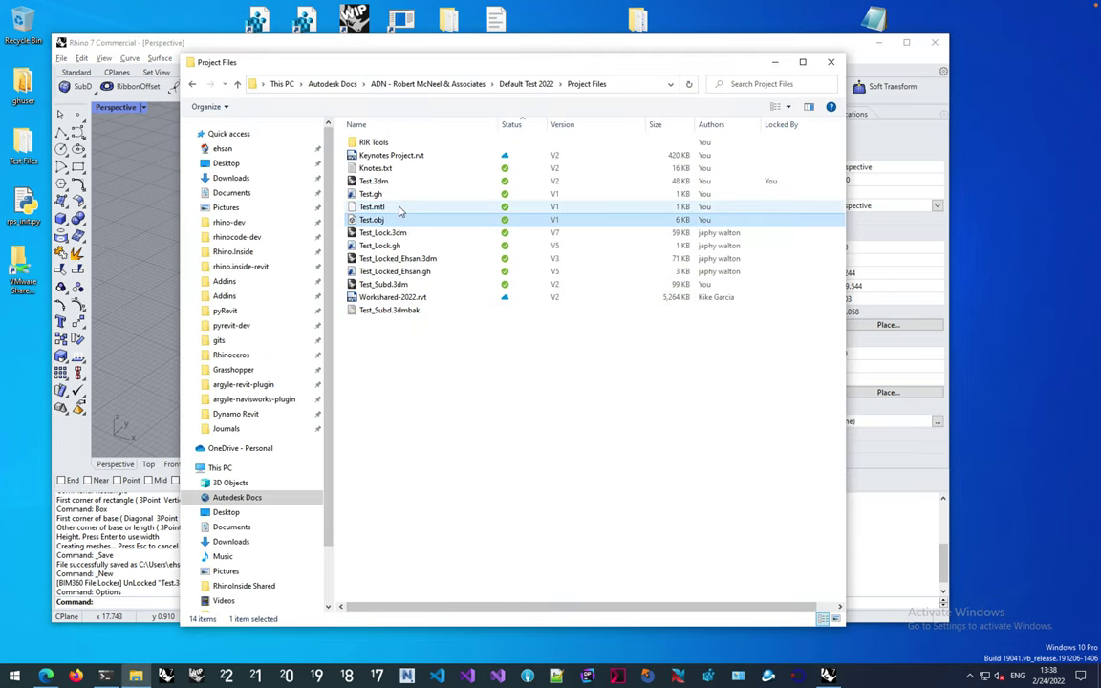
ctrl+click(384, 221)
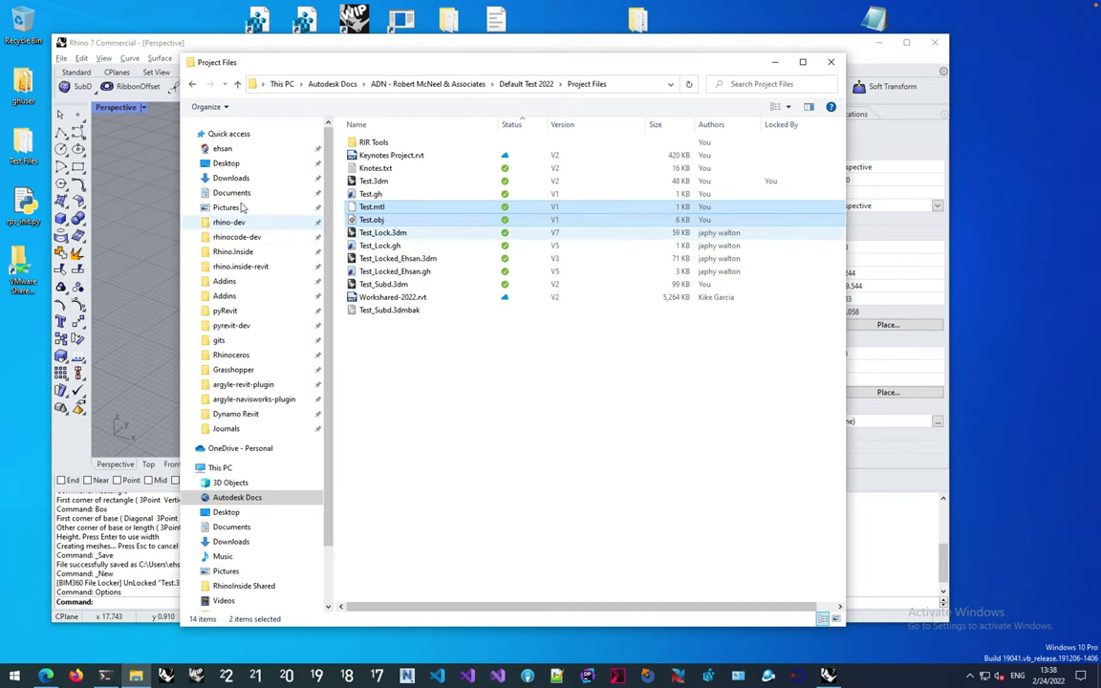
click(136, 191)
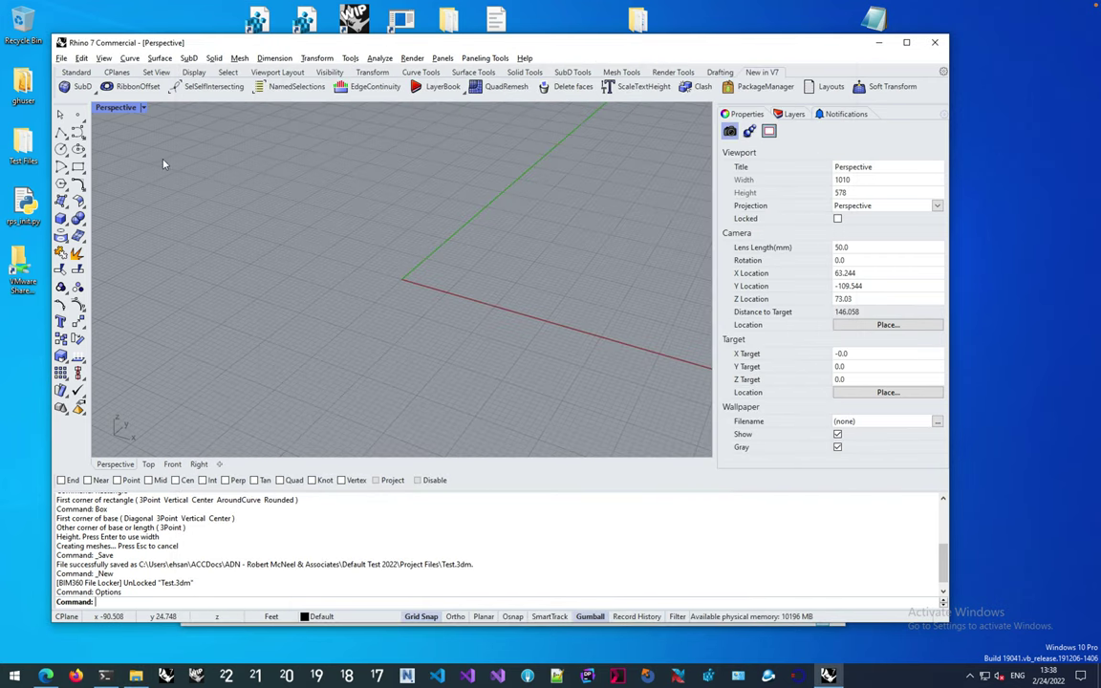
key(ctrl+o)
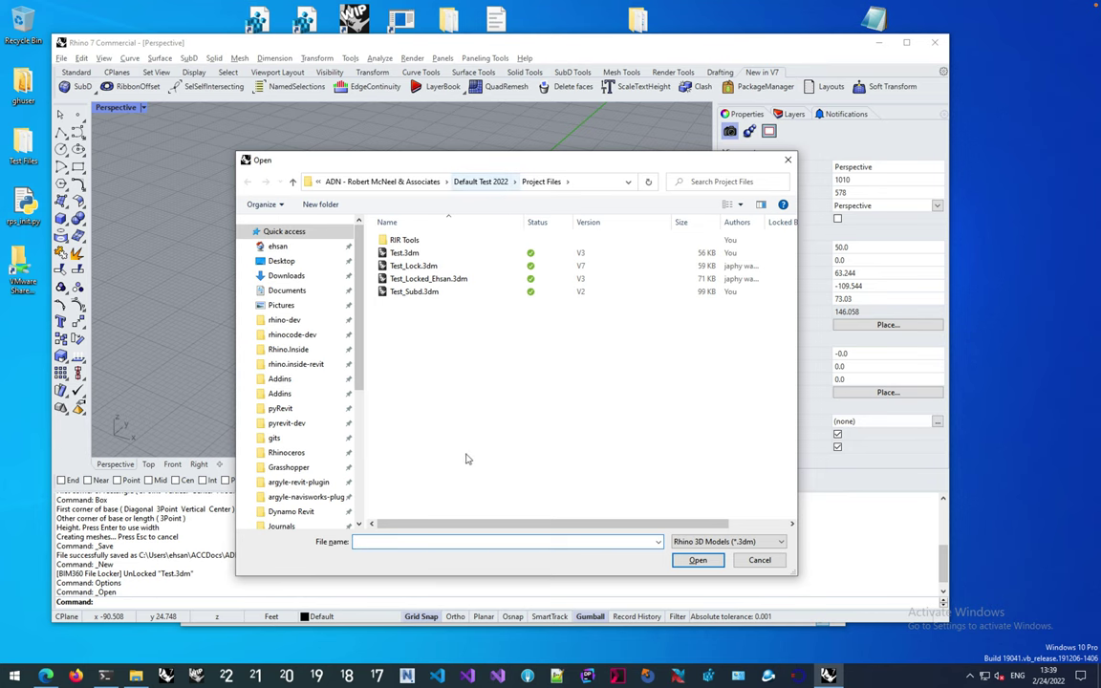
key(Escape)
- Import Test.obj from Project Files using File > Import
click(62, 58)
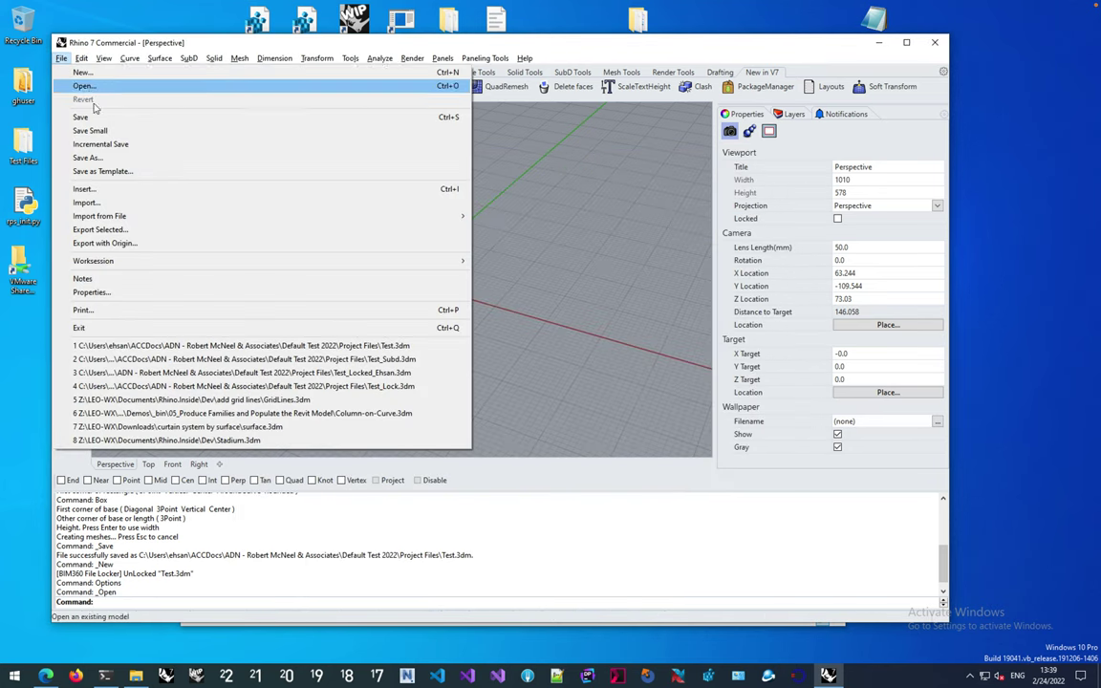
click(115, 204)
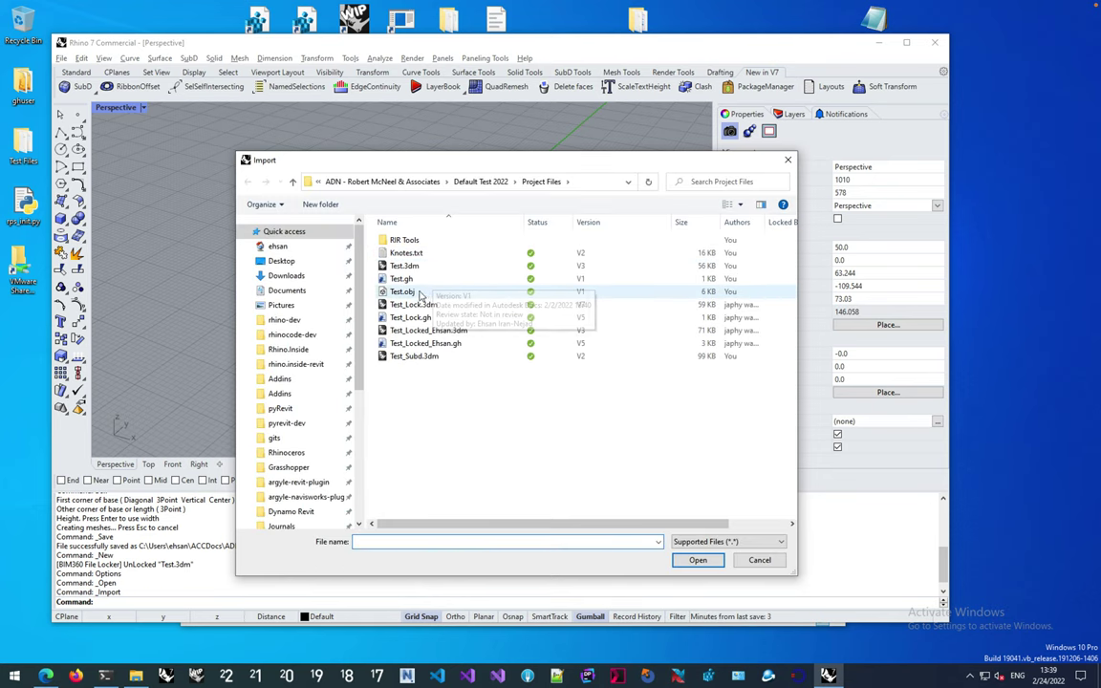
click(402, 292)
click(695, 561)
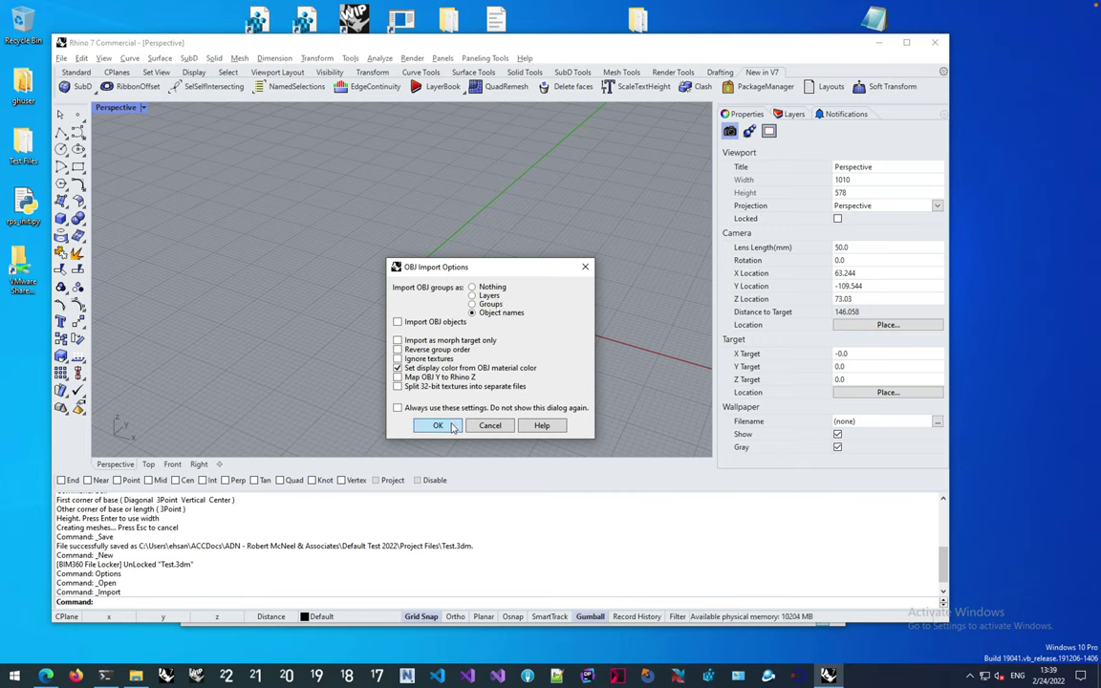
- Accept the OBJ import options, deselect the imported meshes and orbit the Perspective view
click(452, 426)
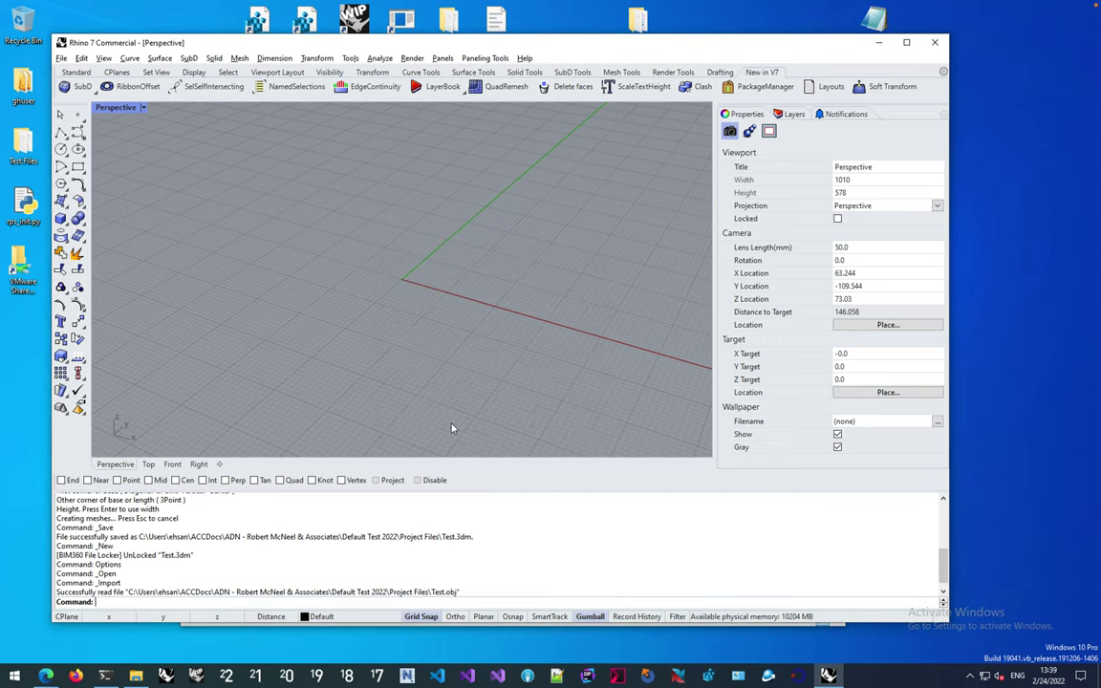
click(567, 321)
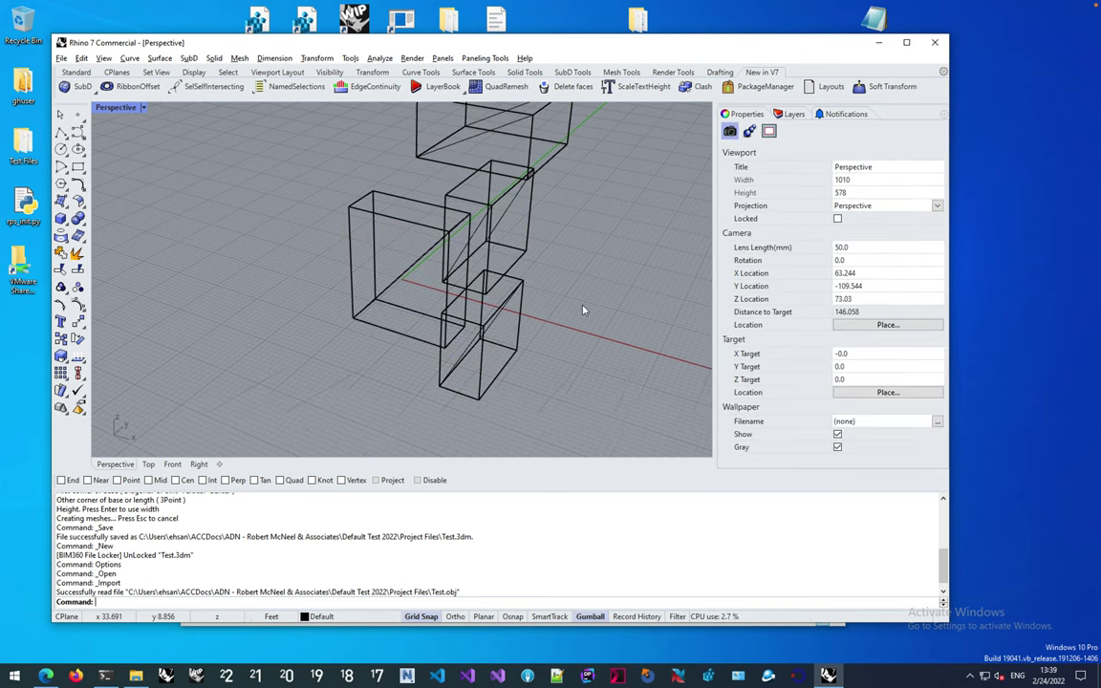
right_drag(556, 313, 563, 228)
- Check in Project Files that Test.obj has no lock, then return to Rhino
key(alt+Tab)
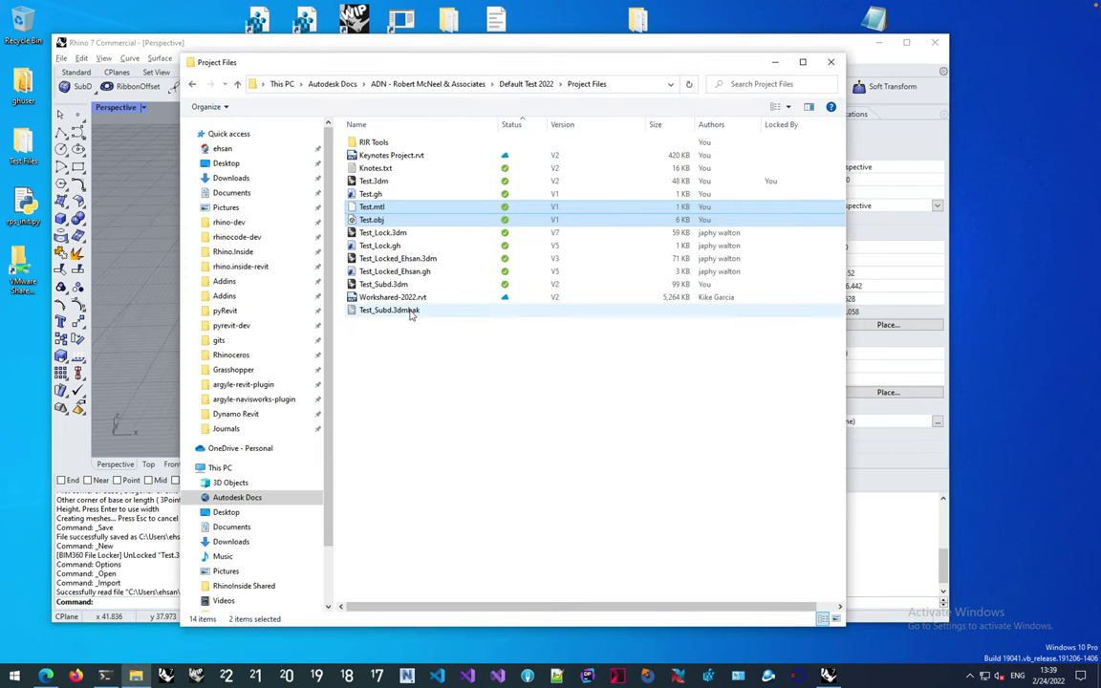
click(437, 354)
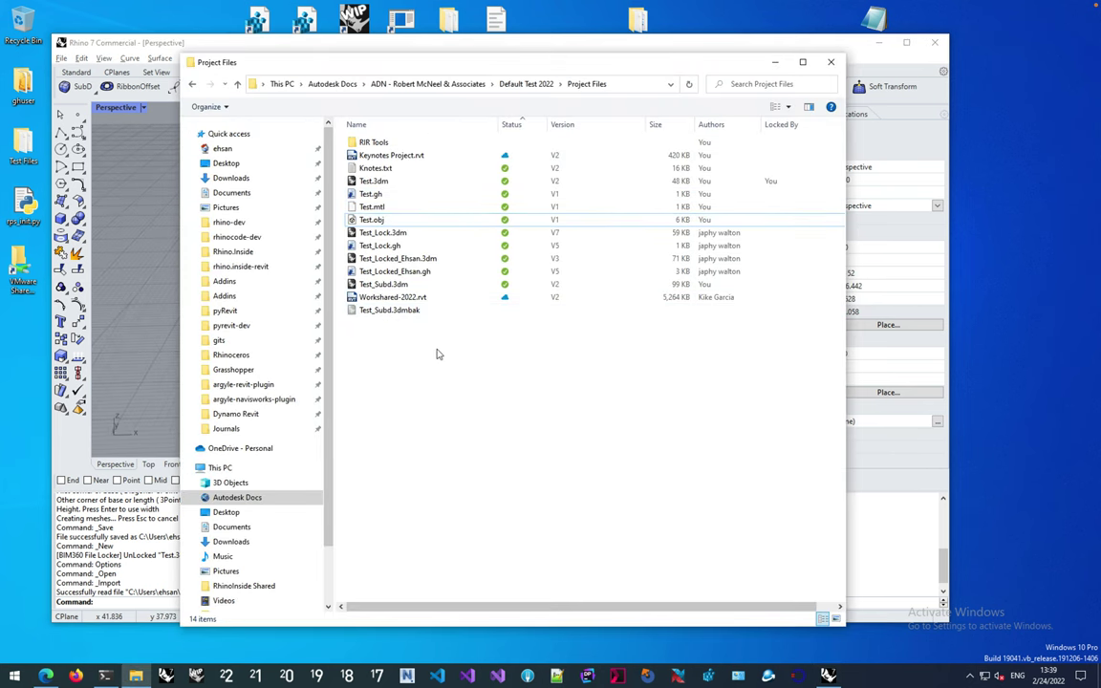
click(396, 224)
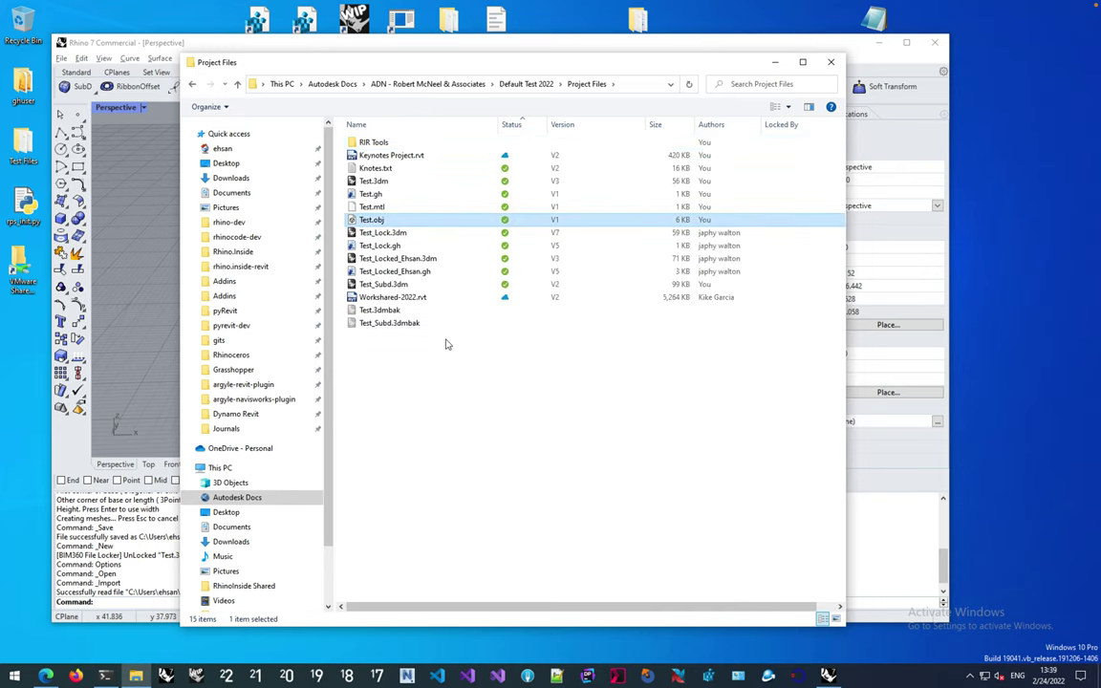
click(136, 197)
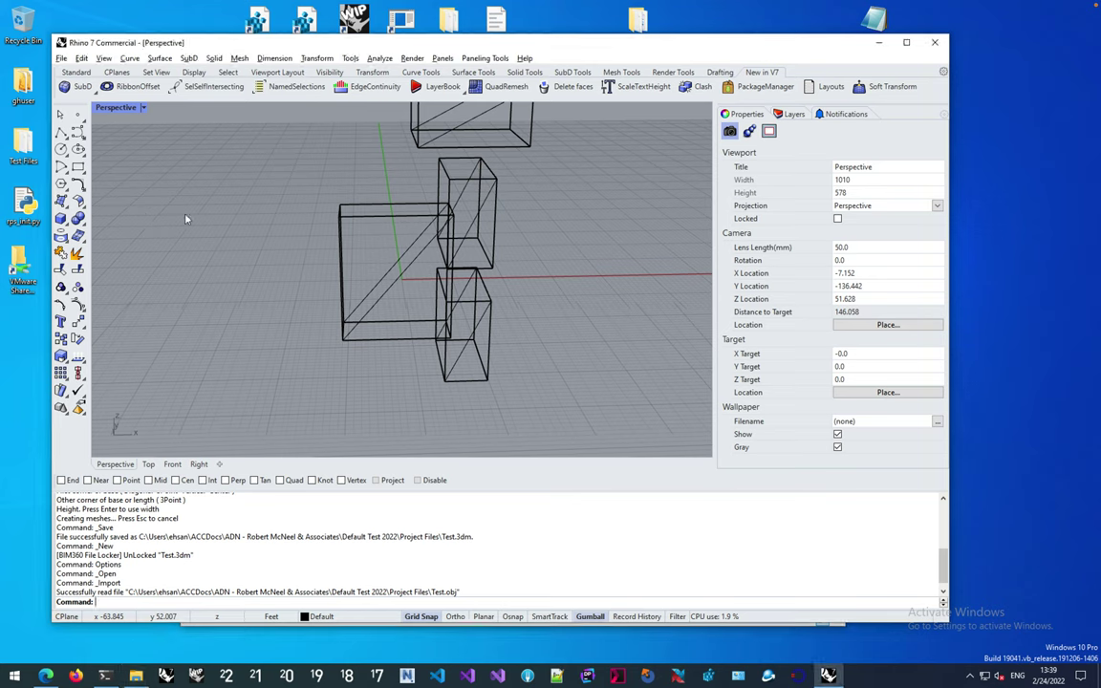
- Orbit the imported boxes to see them from below and above
right_drag(304, 196, 432, 191)
right_drag(530, 275, 530, 312)
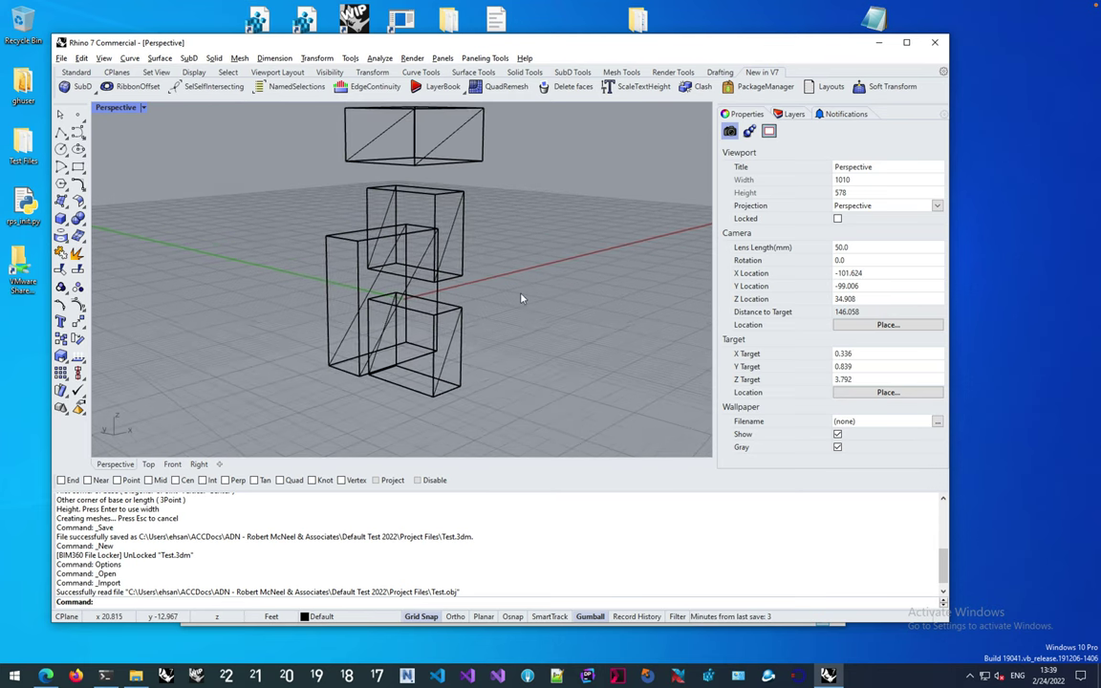
key(alt+Tab)
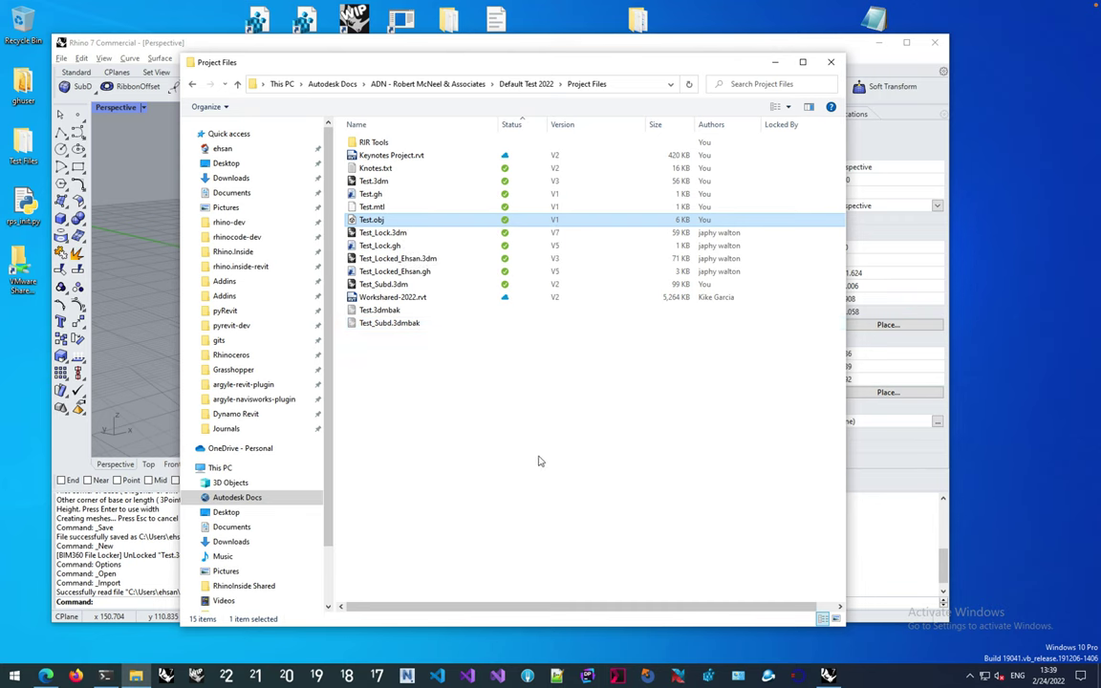
key(alt+Tab)
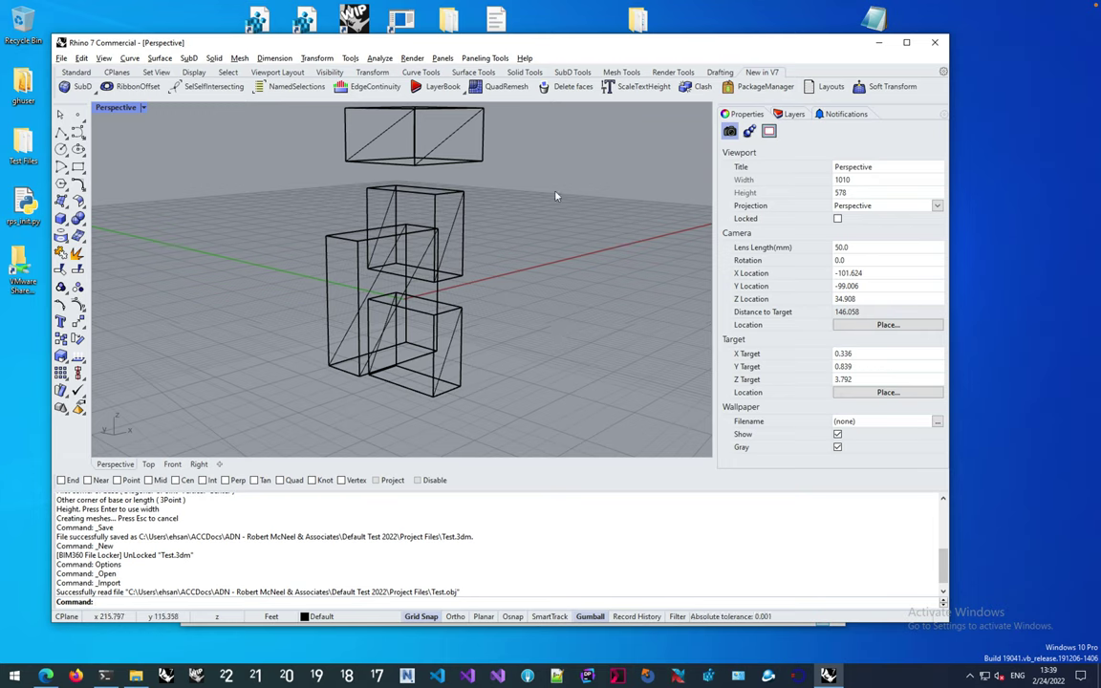
- Show BIM360FileLockerForRhino details in Package Manager's Installed packages list
click(765, 86)
click(372, 179)
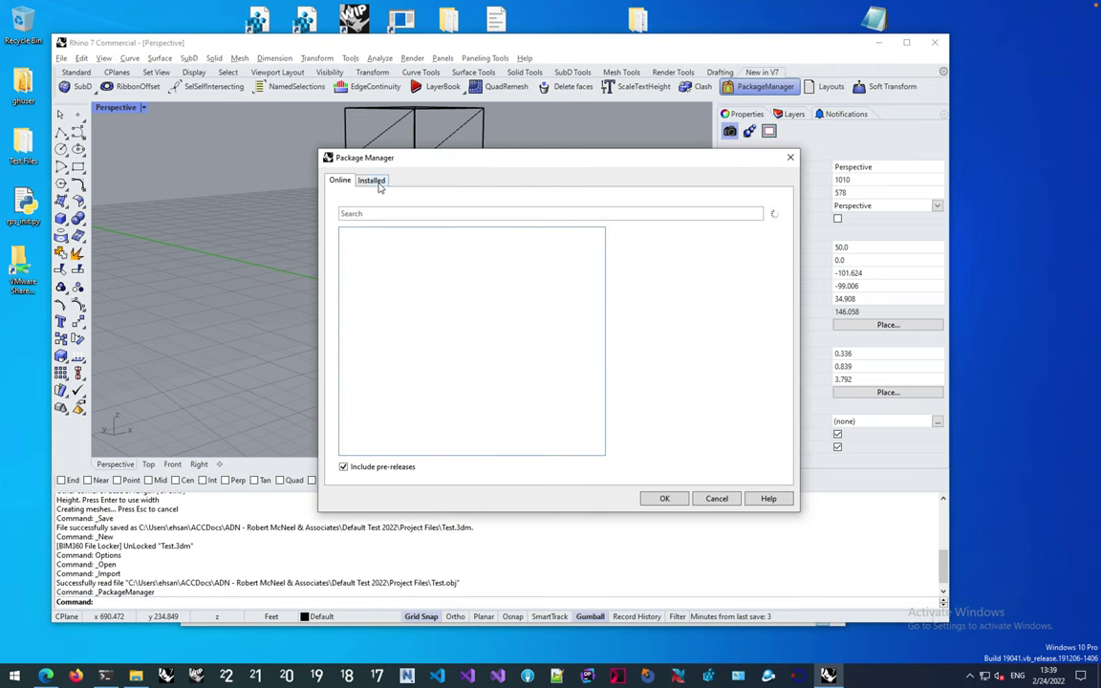
click(427, 260)
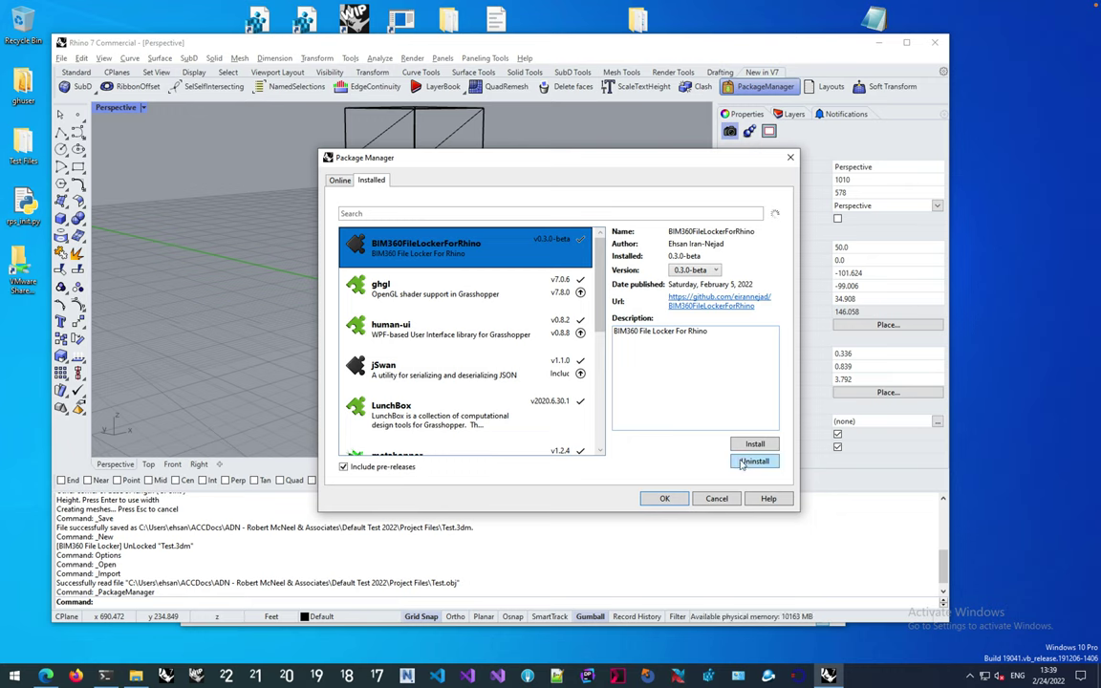
- Open and dismiss the Desktop Connector's options from the system tray
click(969, 676)
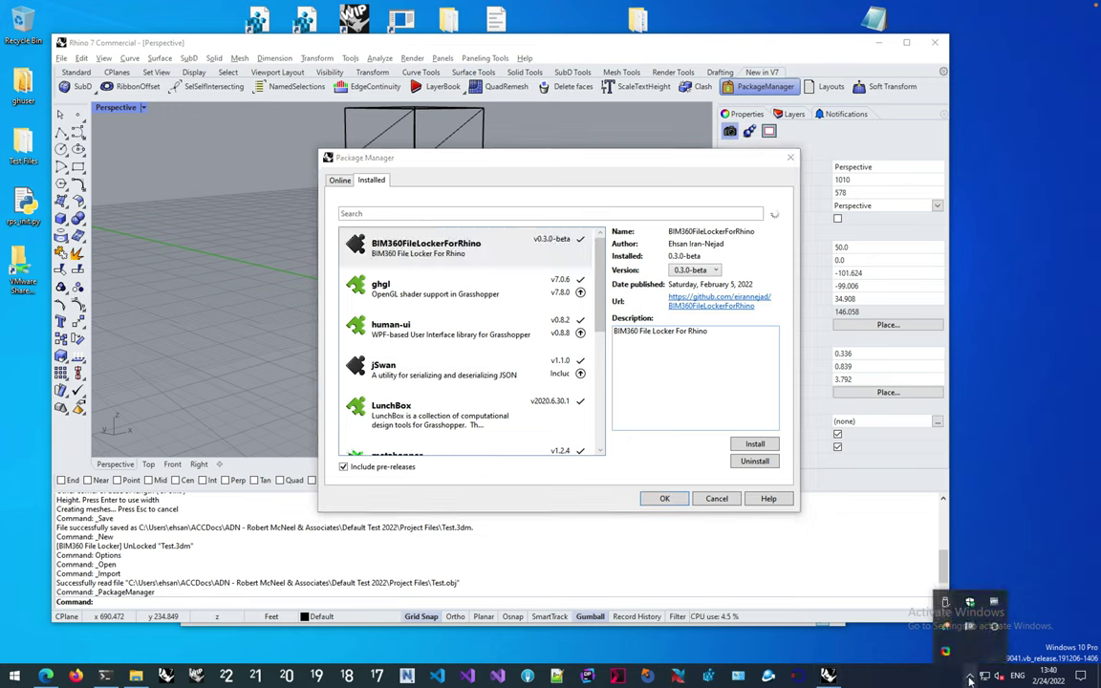
right_click(970, 627)
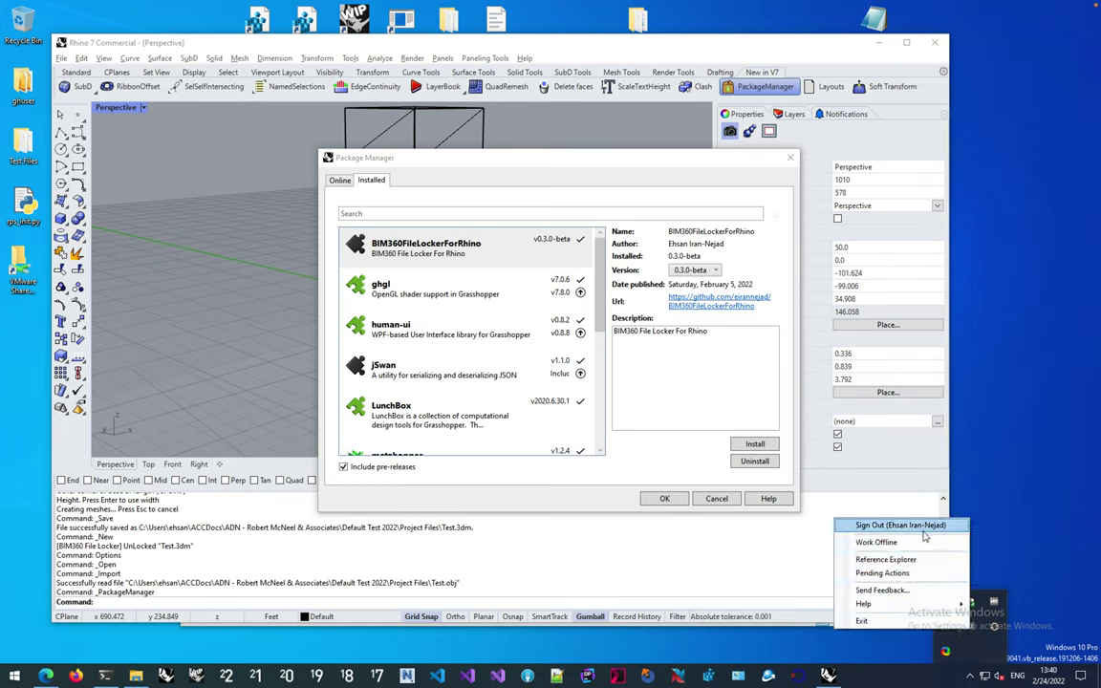
click(696, 358)
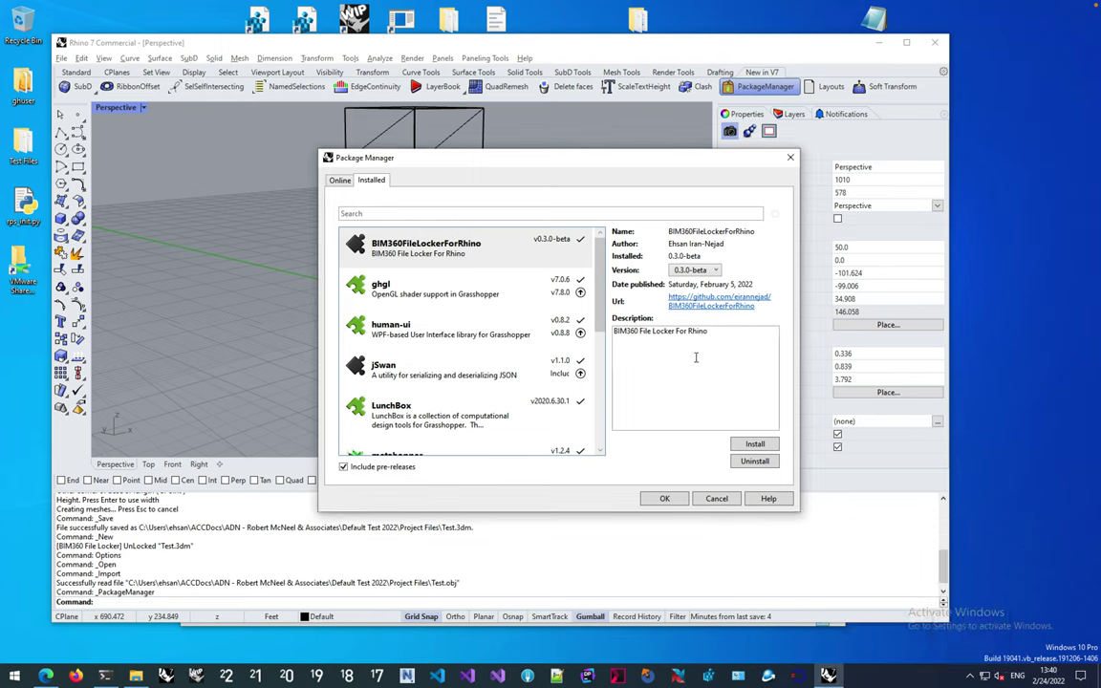